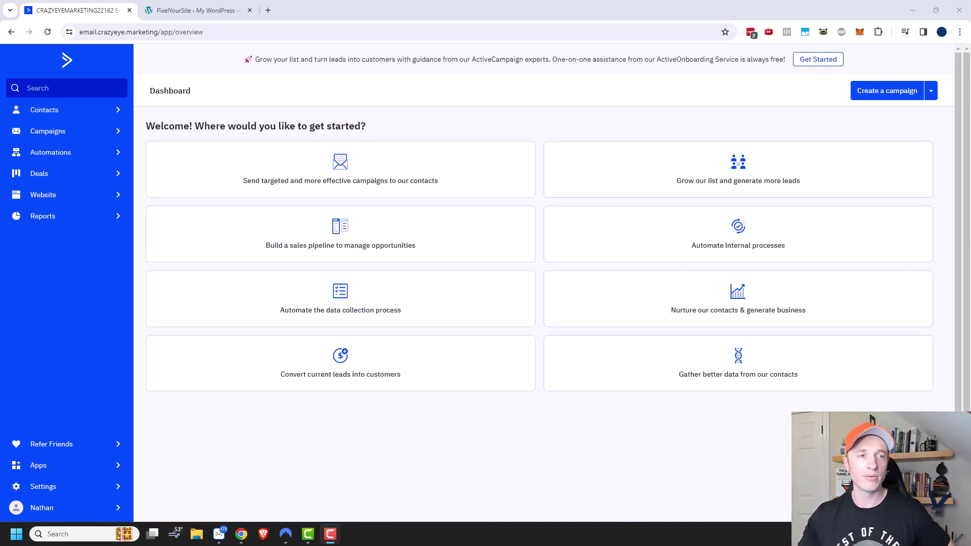
- Go to Campaigns and start creating the first campaign
left_click(58, 135)
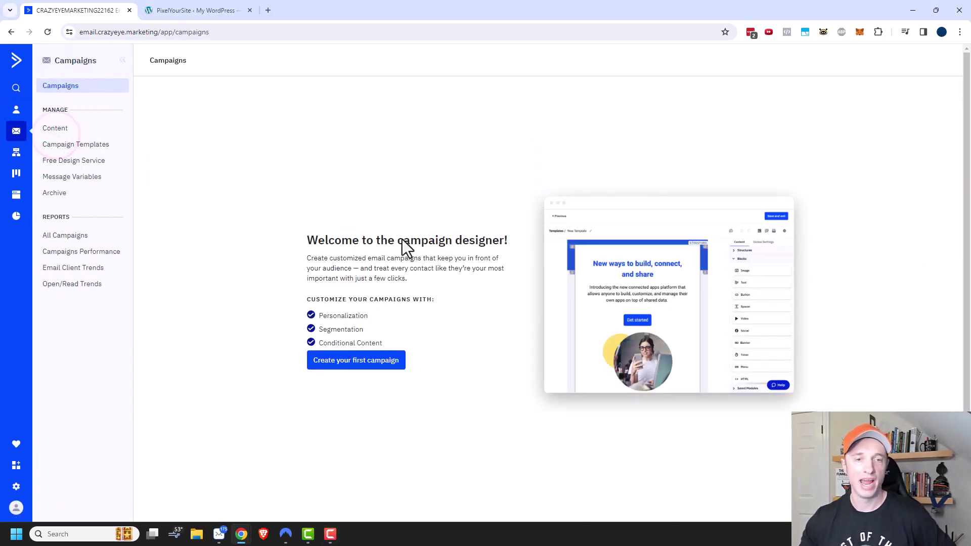
left_click(365, 363)
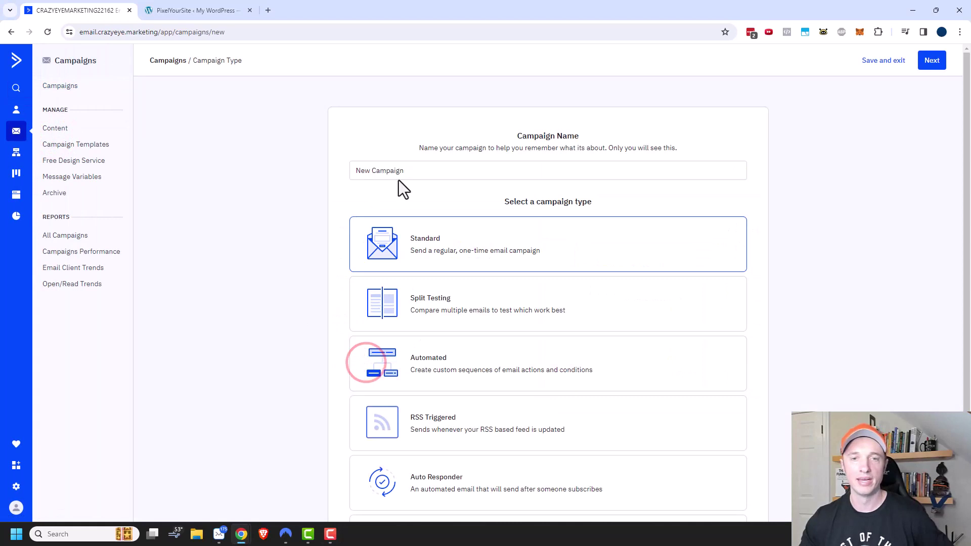
- Name the Standard campaign 'Demo Campaign' and continue to its email setup
scroll(555, 148, "down", 2)
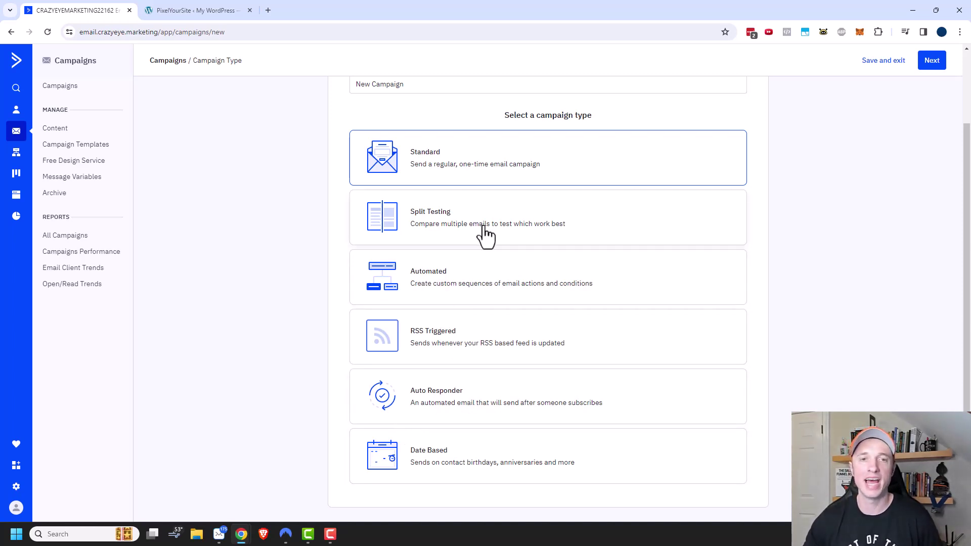
scroll(485, 235, "up", 1)
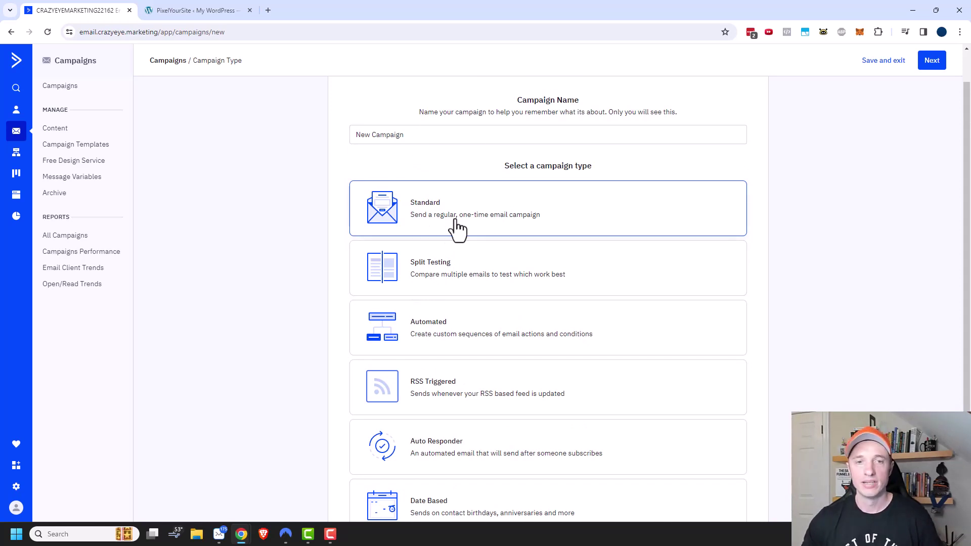
left_click(432, 135)
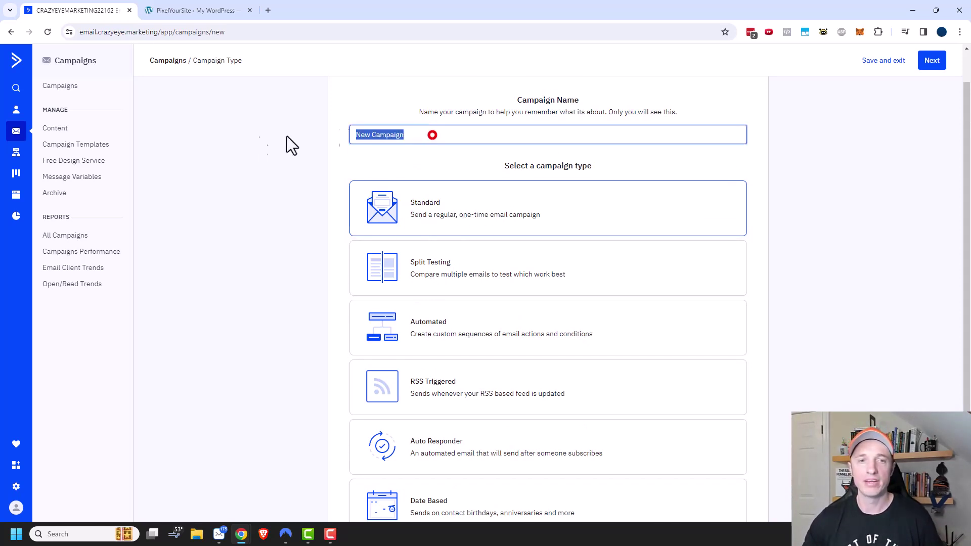
type("Demo")
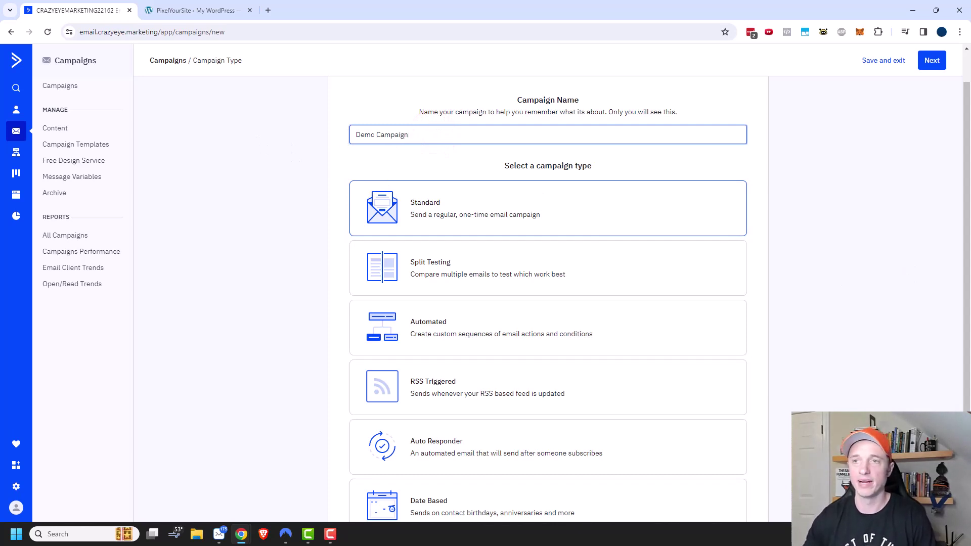
left_click(932, 62)
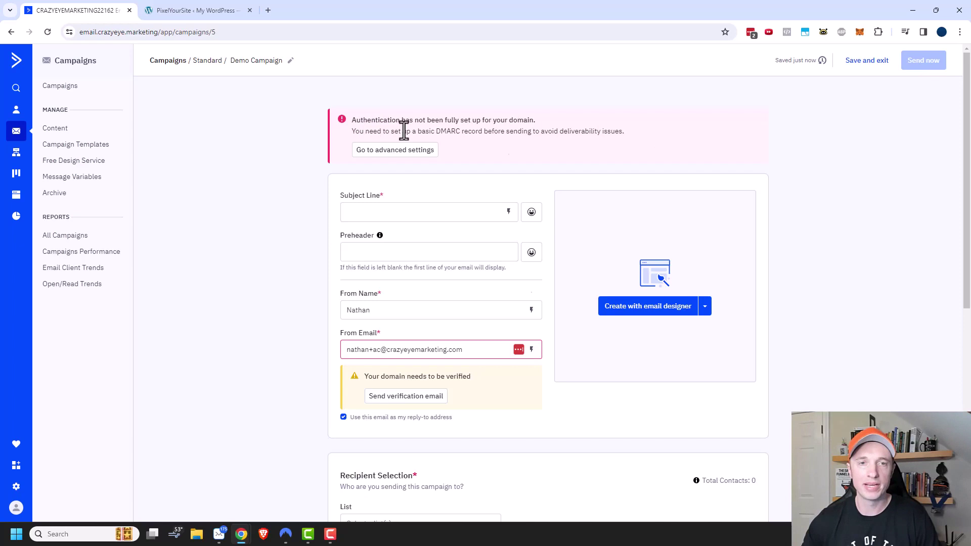
- Switch the From Email to the other crazyeye.marketing sender address
scroll(473, 266, "down", 1)
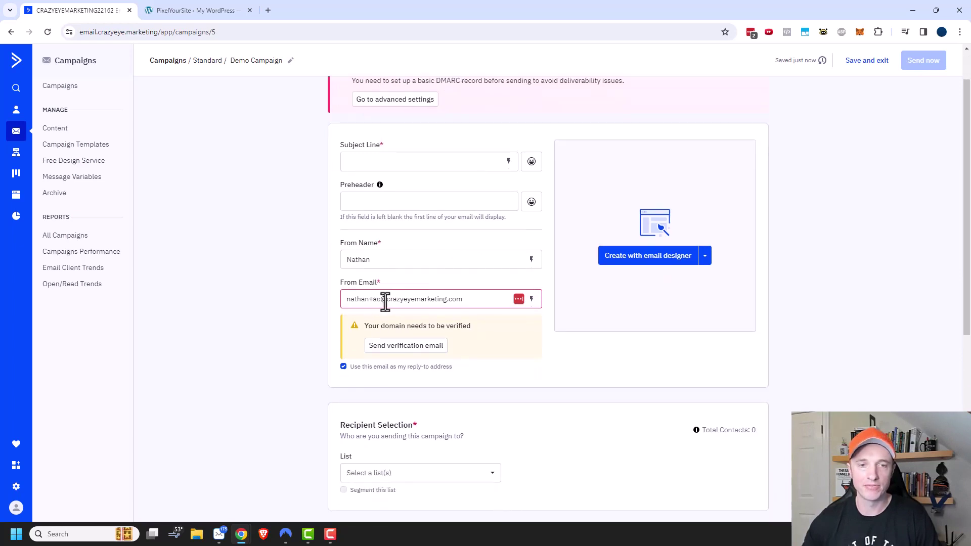
left_click_drag(494, 299, 335, 298)
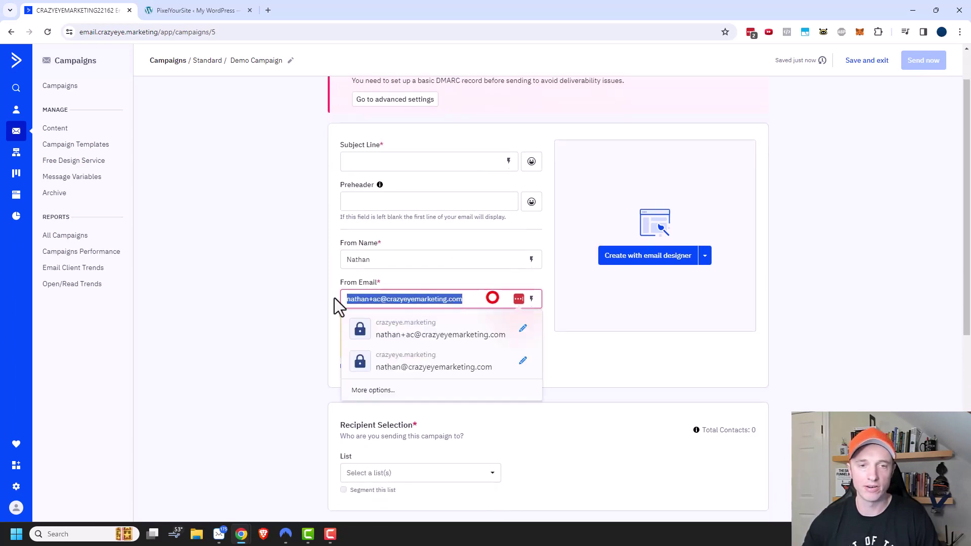
type("nathan")
left_click(663, 146)
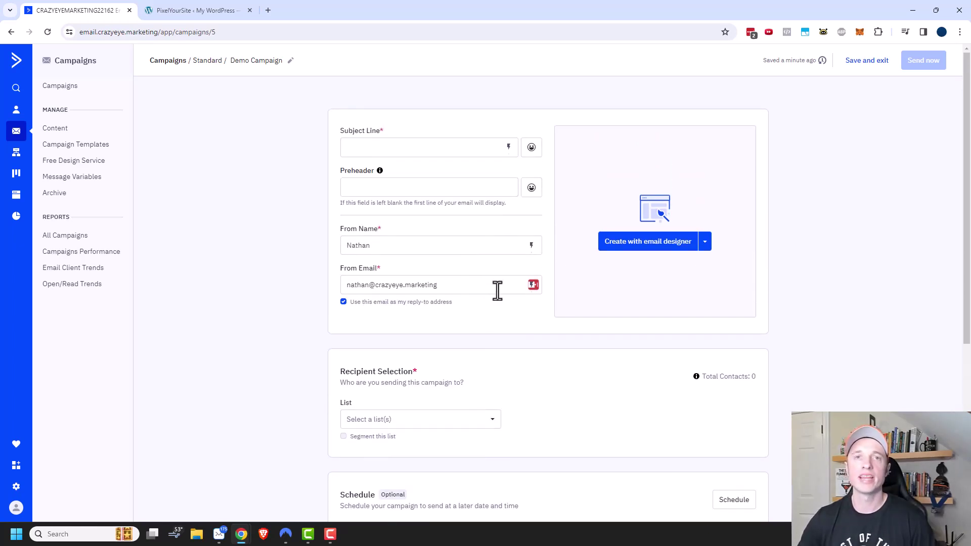
left_click(462, 284)
- Paste the subject line 'Ever wonder what it's like to stand on Mars?'
left_click(266, 249)
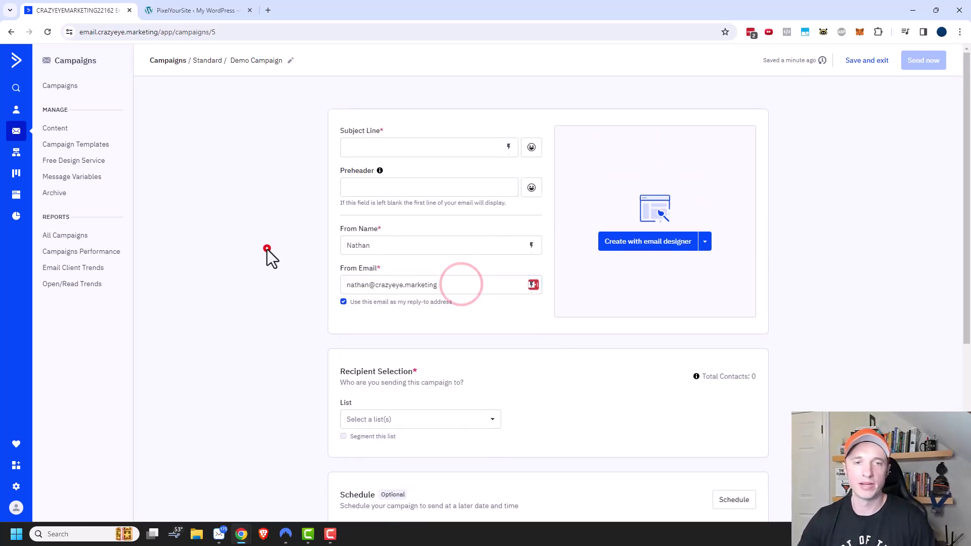
left_click(434, 152)
type("Ever wonder what it's like to stand on Mars?")
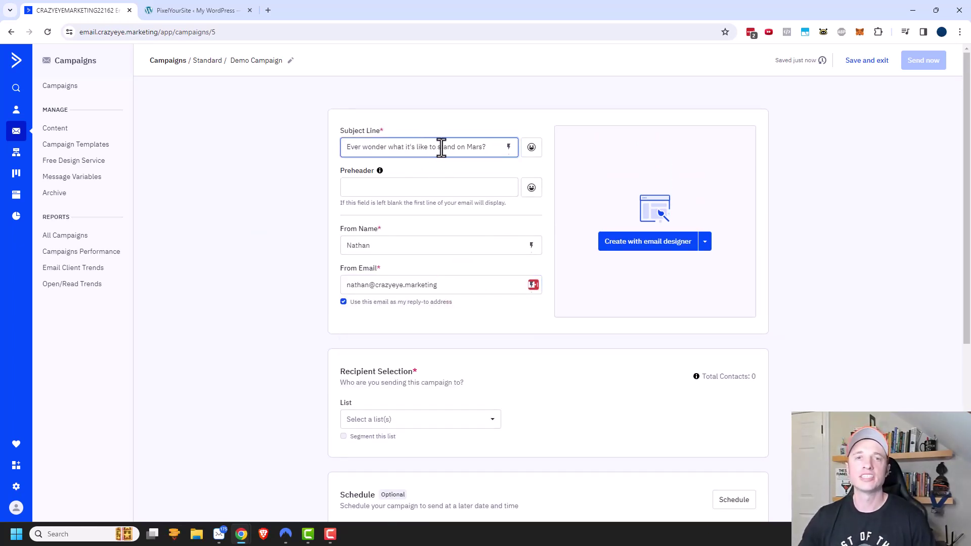
- Add an emoji to the end of the subject line
left_click(531, 148)
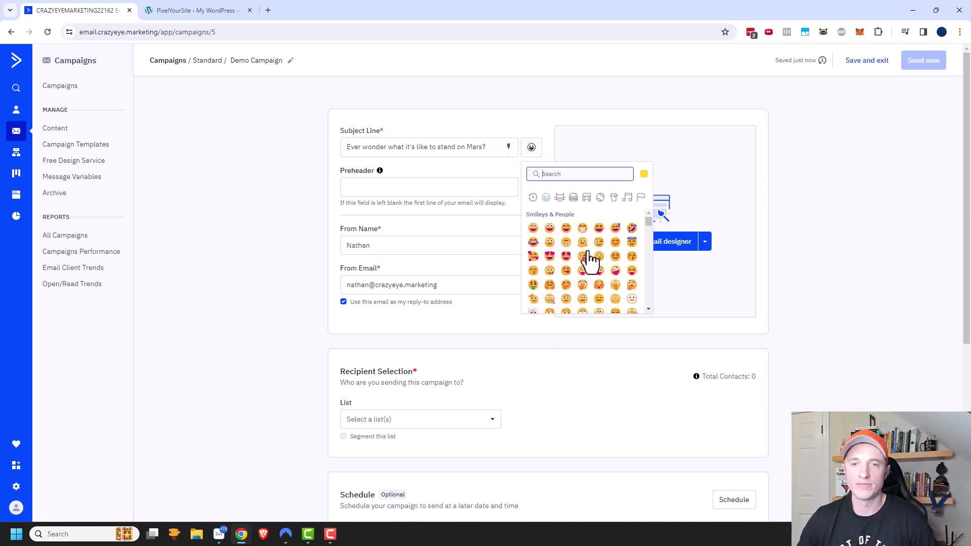
scroll(584, 261, "down", 1)
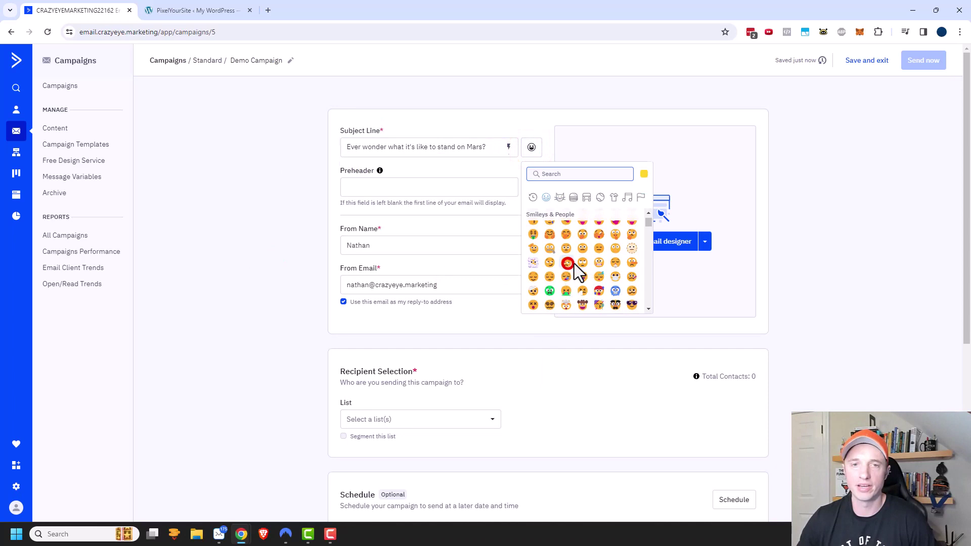
left_click(568, 263)
left_click(584, 115)
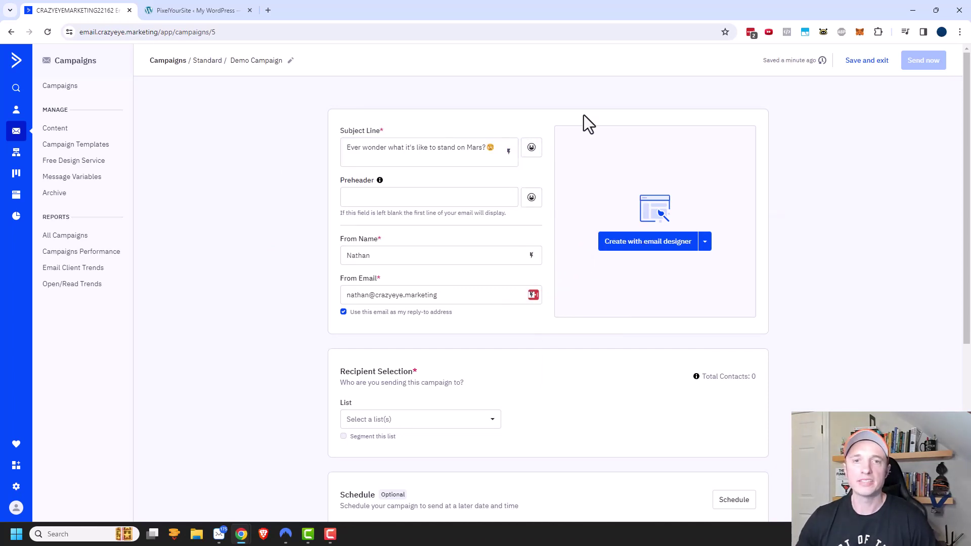
- Insert the %FIRSTNAME% personalization tag into the subject line
left_click(510, 152)
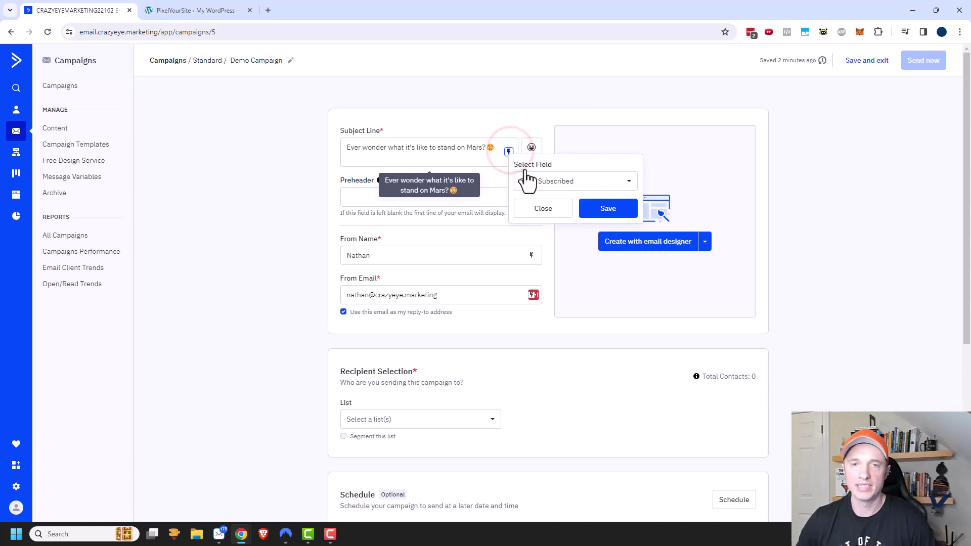
left_click(551, 183)
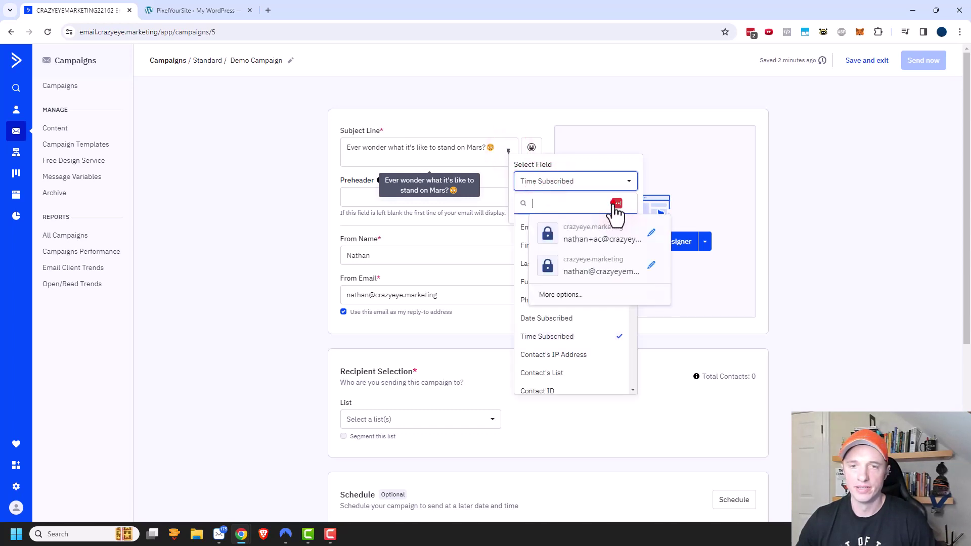
left_click(616, 203)
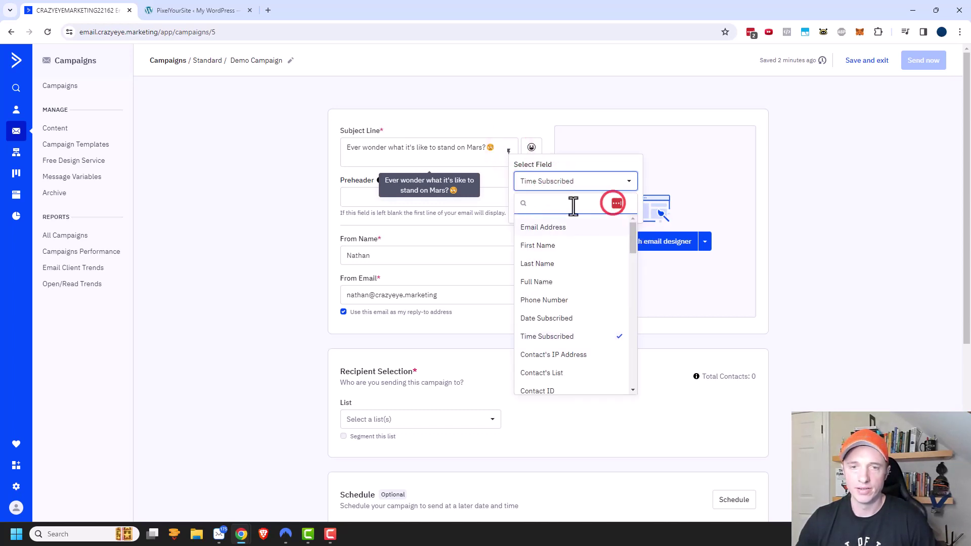
left_click(546, 246)
left_click(607, 209)
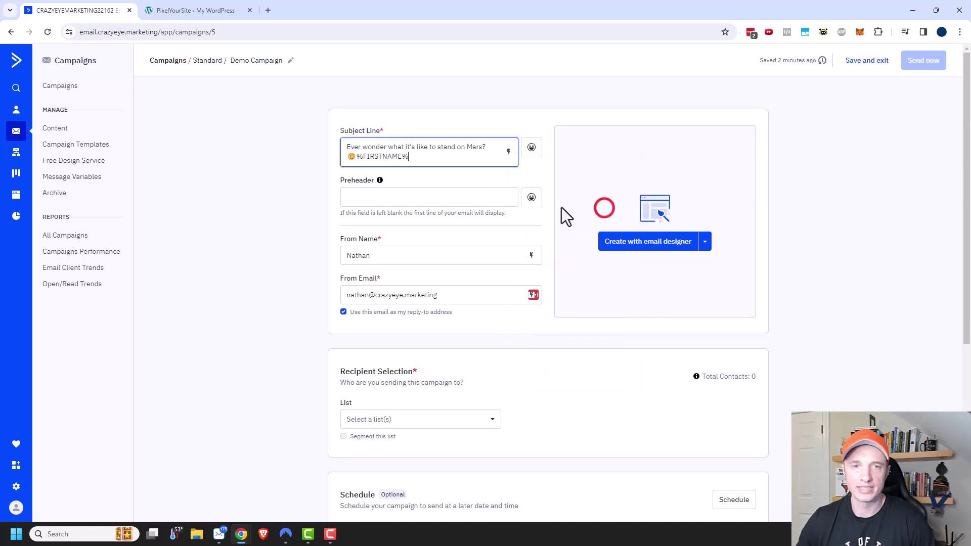
- Move the %FIRSTNAME% tag to the subject's start and lowercase 'Ever'
left_click_drag(412, 156, 356, 157)
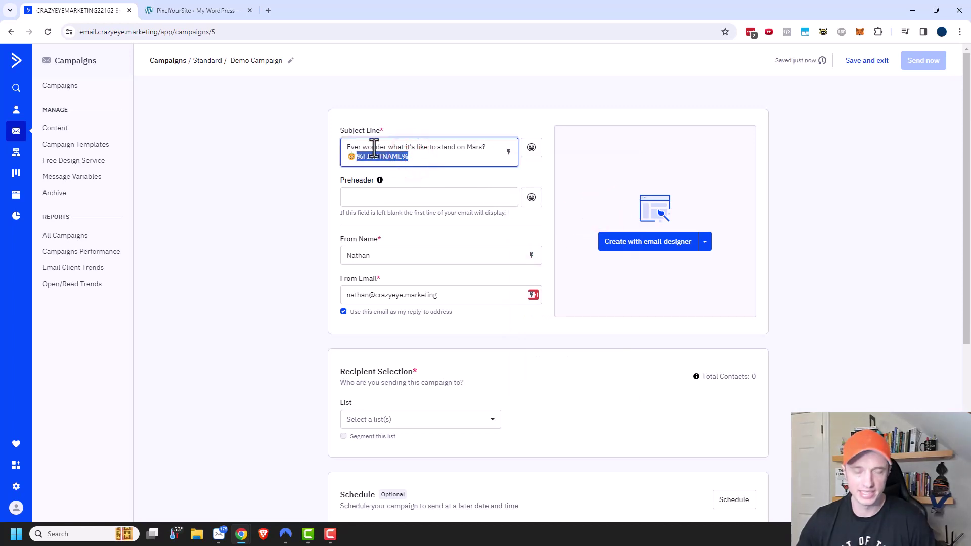
key("BackSpace")
left_click(344, 151)
type("%FIRSTNAME%,")
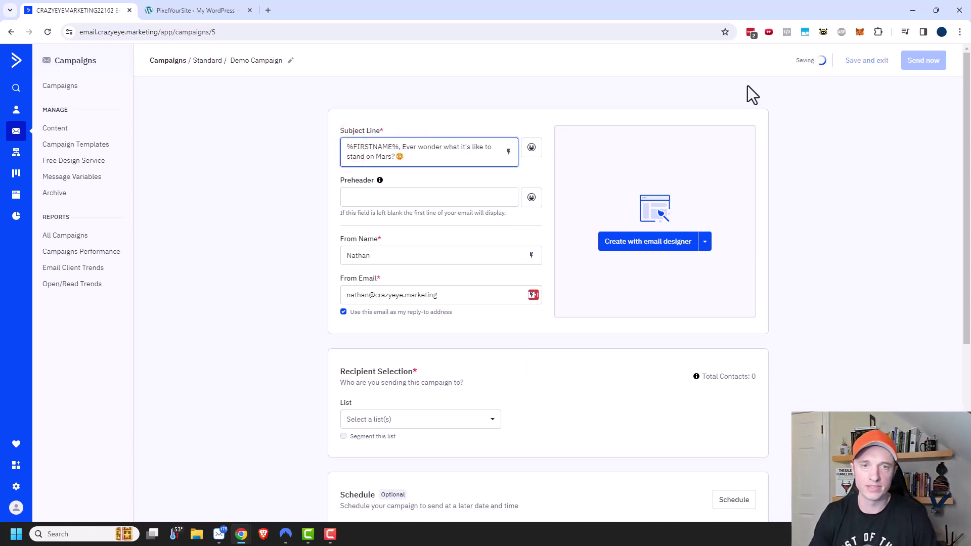
key("shift+Right")
type("e")
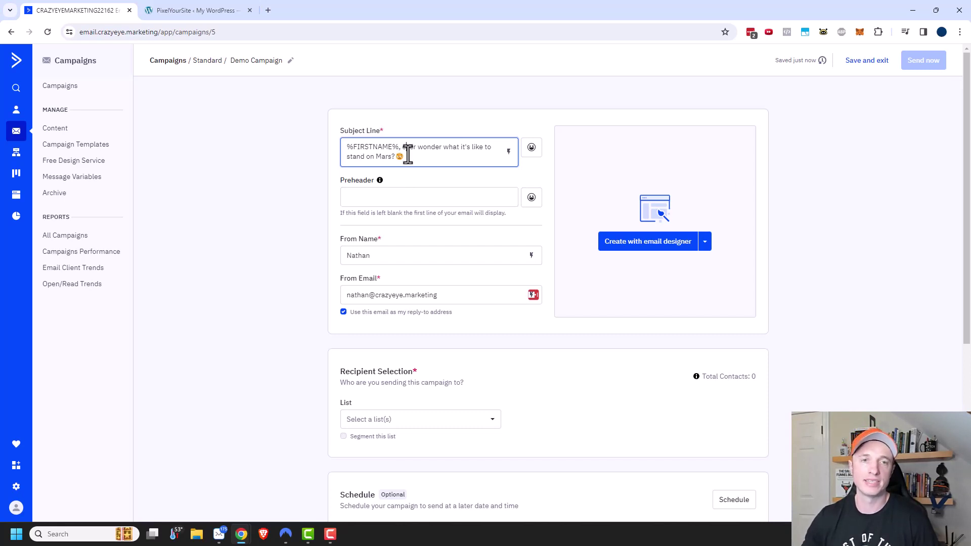
left_click(400, 197)
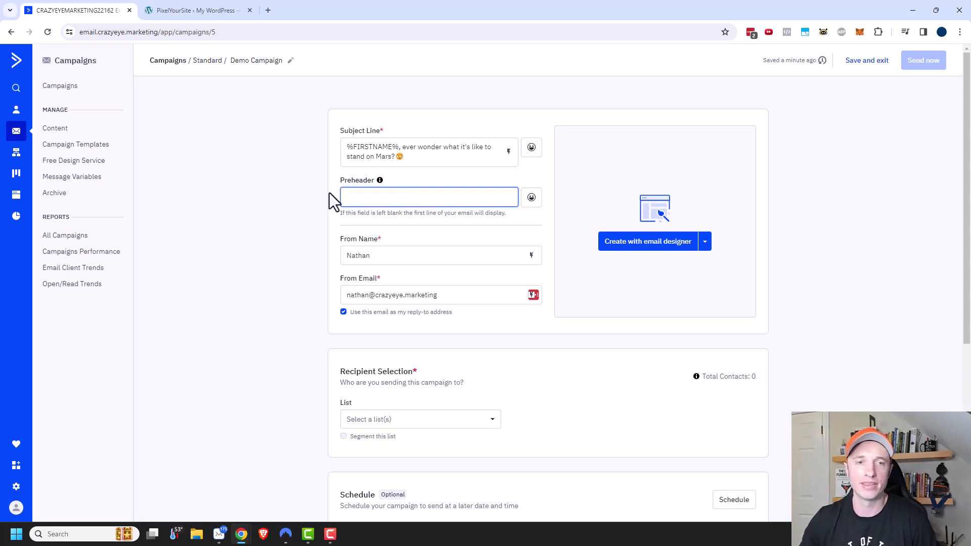
- Paste the Mars-walking preheader and append '| CrazyEye Marketing' to the From Name
type("Scientists say that walking on Mars is a lot like...")
scroll(386, 215, "down", 1)
left_click(392, 214)
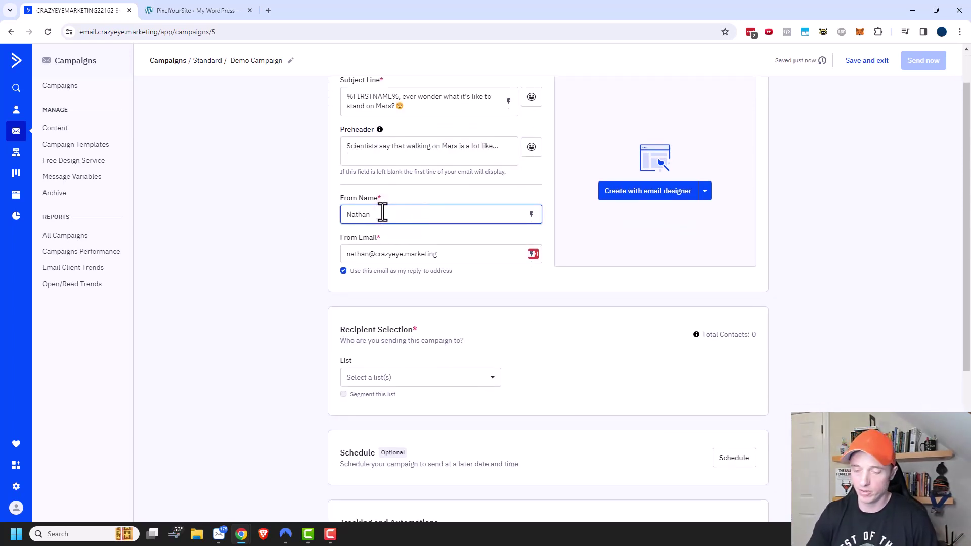
type("| Craz")
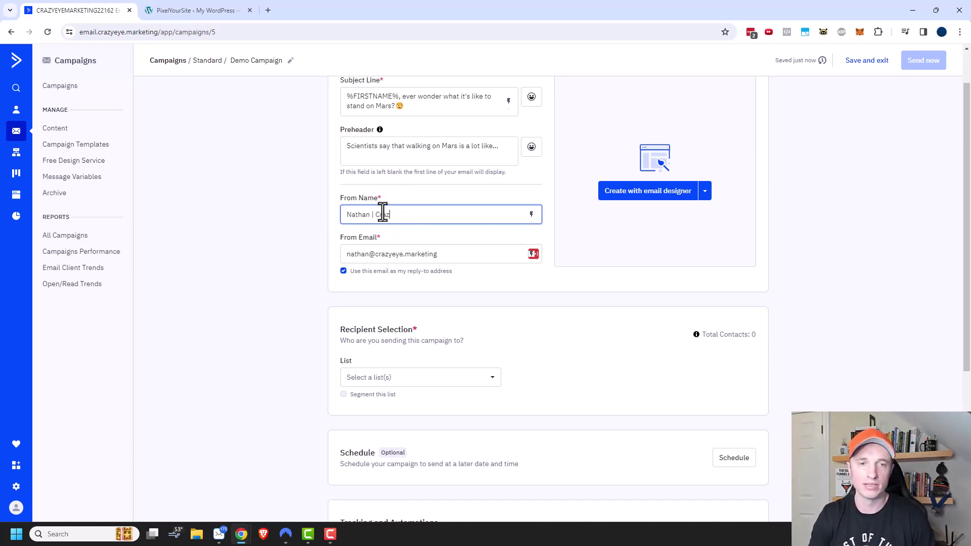
type("yEye Marketing")
scroll(396, 209, "down", 1)
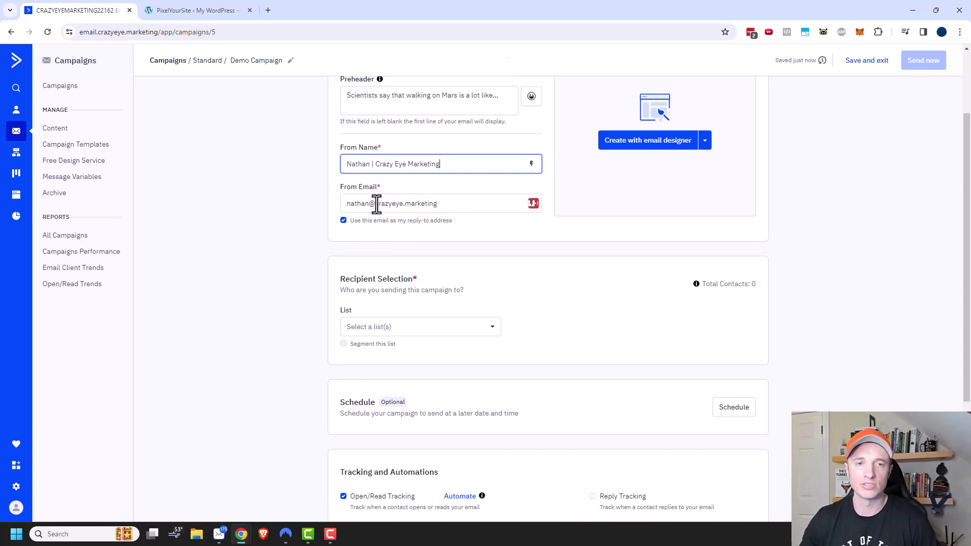
- Change the reply-to to no-reply, then revert to using the From email as reply-to
left_click(343, 220)
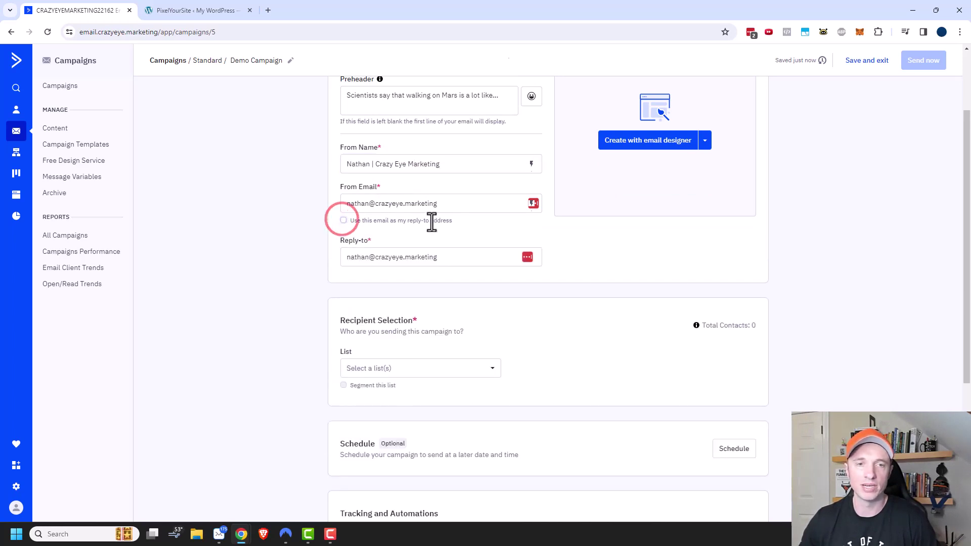
scroll(431, 222, "down", 1)
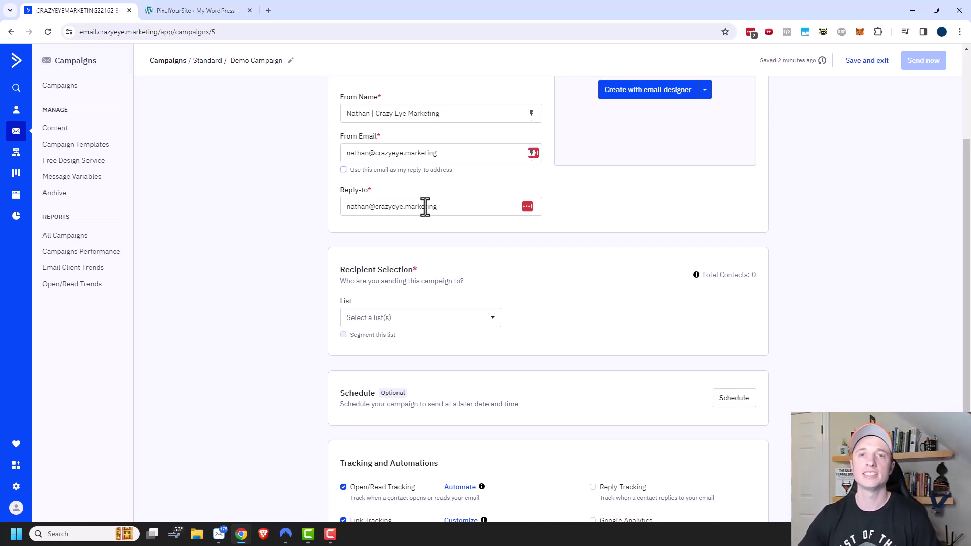
double_click(369, 209)
key("BackSpace")
type("no-repl")
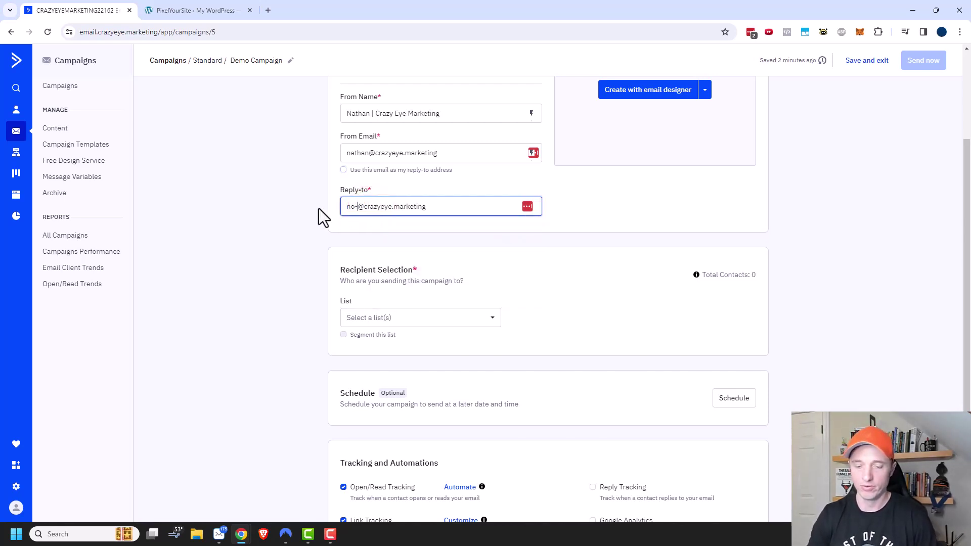
type("y")
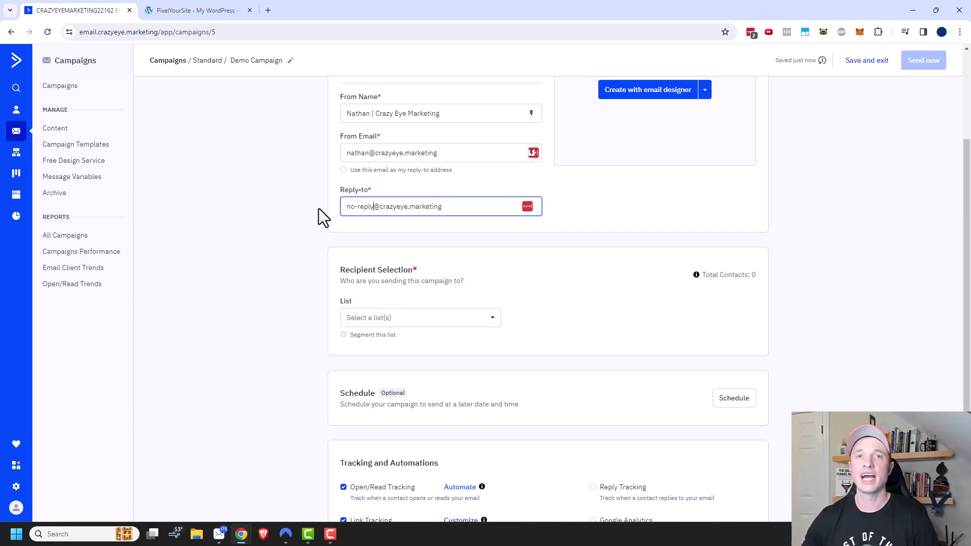
left_click(344, 171)
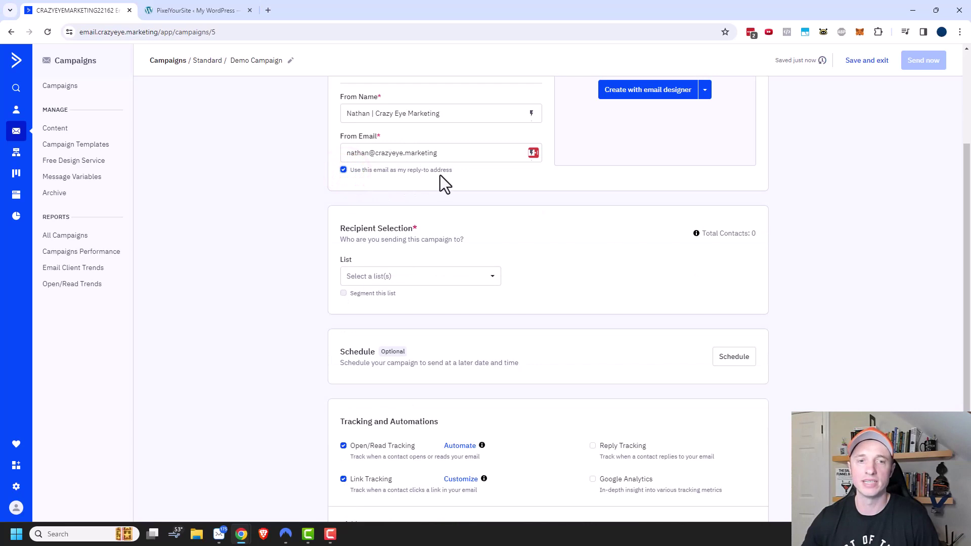
scroll(440, 175, "down", 1)
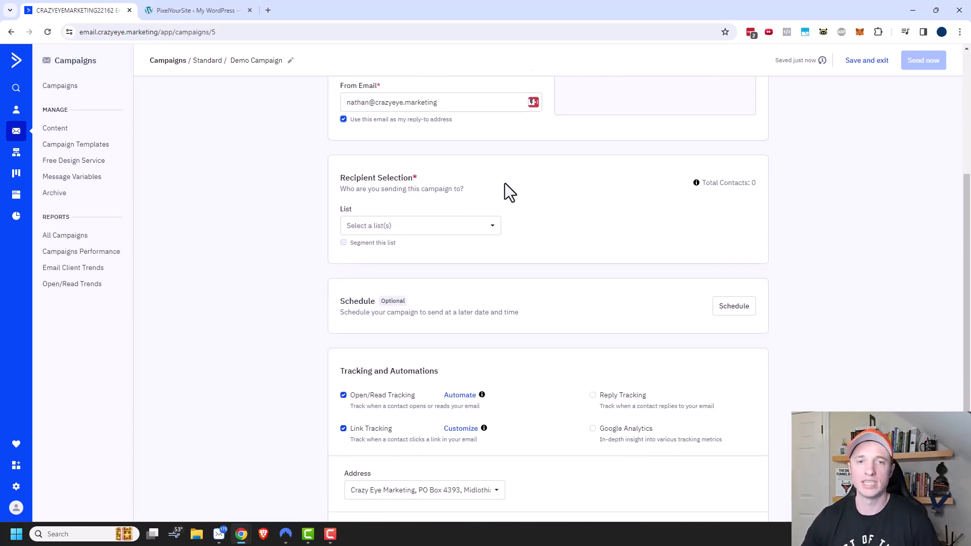
left_click(445, 224)
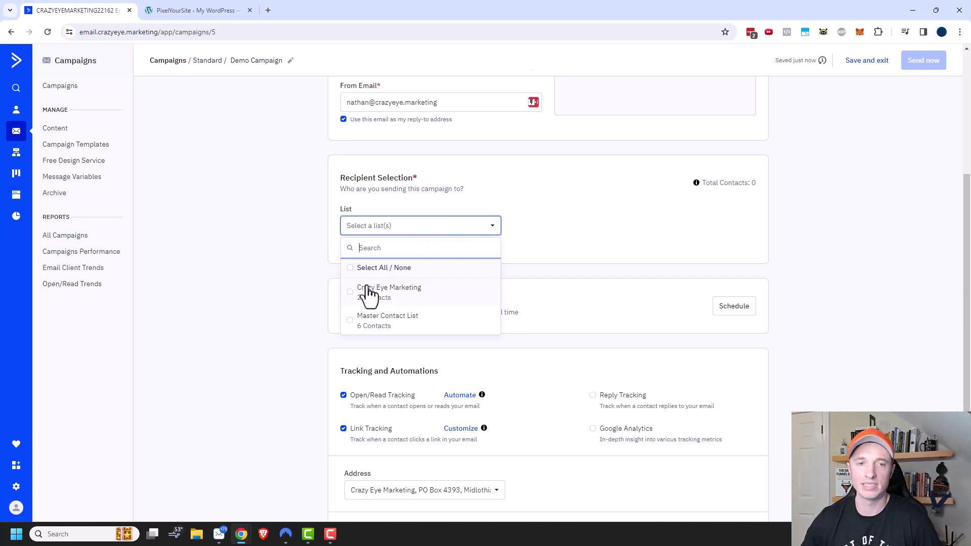
- Select Crazy Eye Marketing and Master Contact List as the recipient lists
left_click(350, 293)
left_click(350, 332)
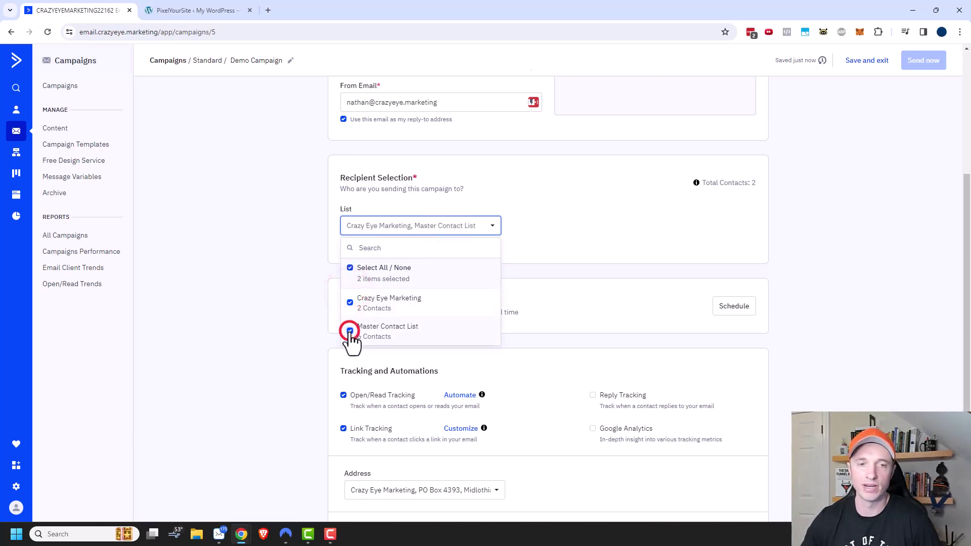
left_click(350, 302)
left_click(350, 303)
left_click(350, 303)
left_click(350, 330)
left_click(624, 223)
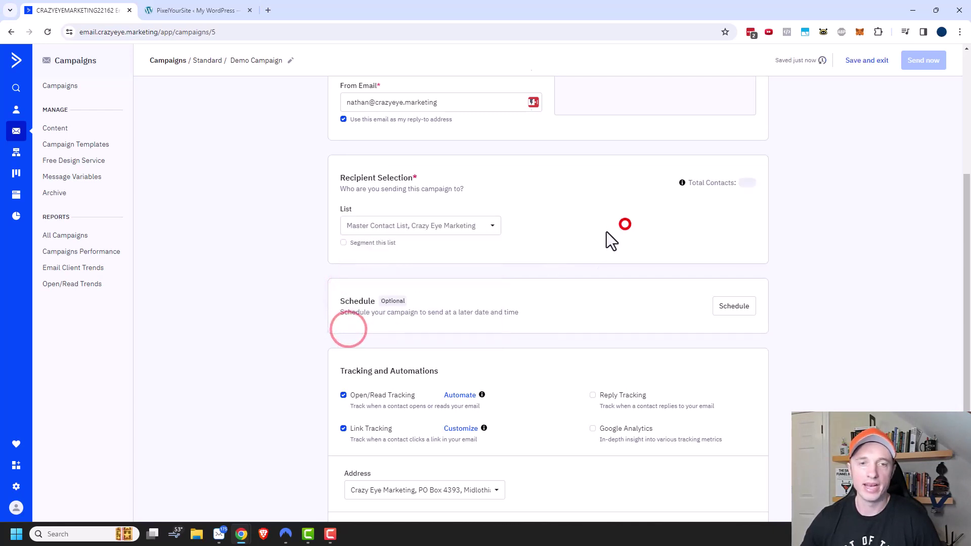
- Try the Buyers segment, then turn segmenting off to reach all 6 contacts
left_click(343, 244)
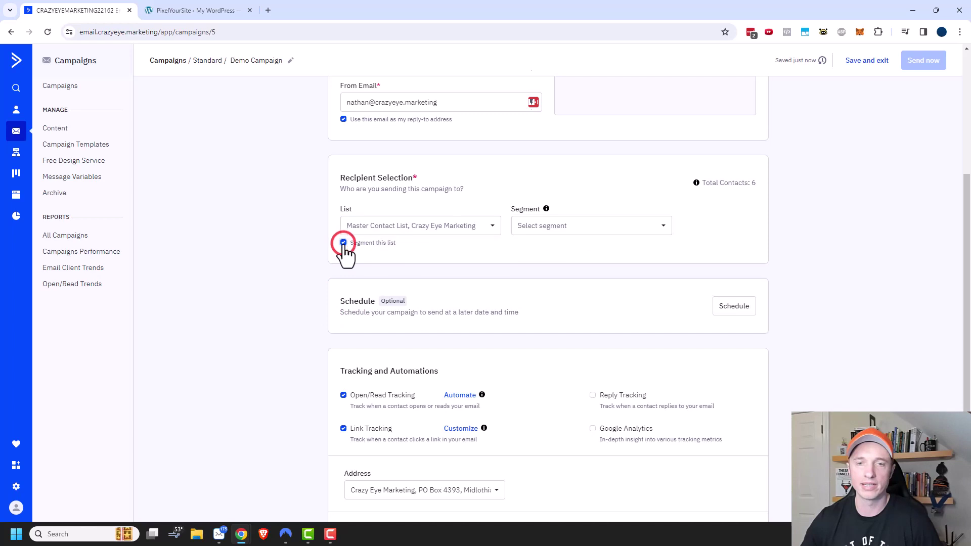
left_click(549, 226)
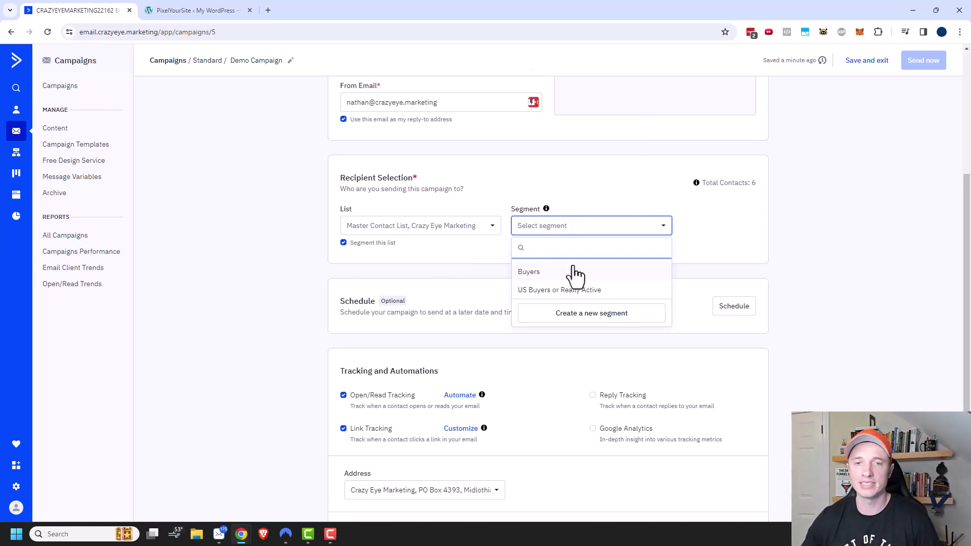
left_click(540, 272)
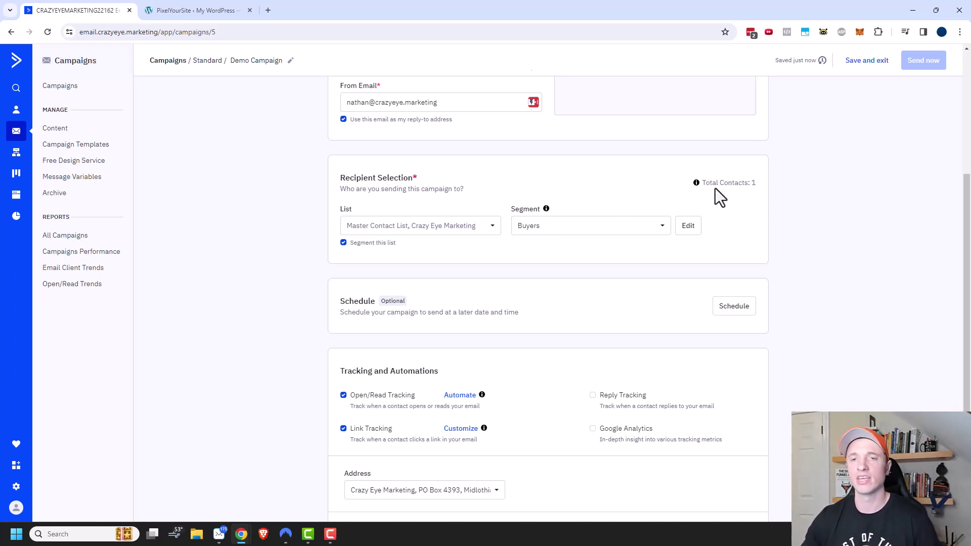
left_click(343, 243)
scroll(444, 221, "down", 2)
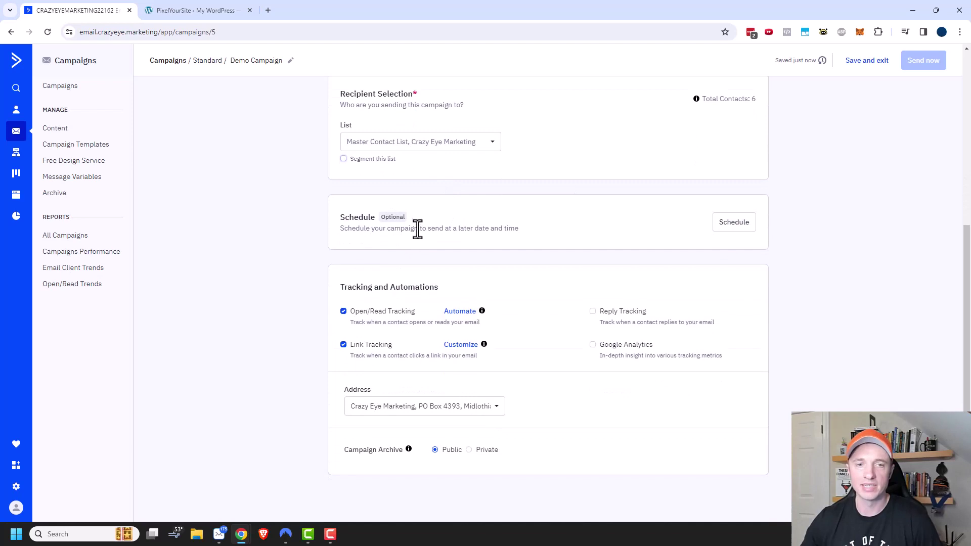
- Schedule delivery for 03/11/2024 at 09:04 New York time
left_click(736, 223)
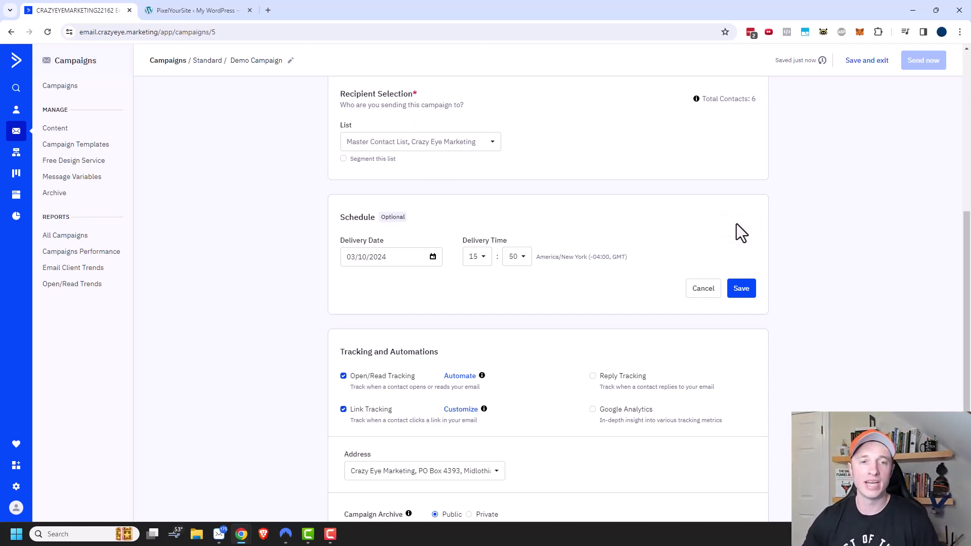
left_click(433, 257)
left_click(367, 356)
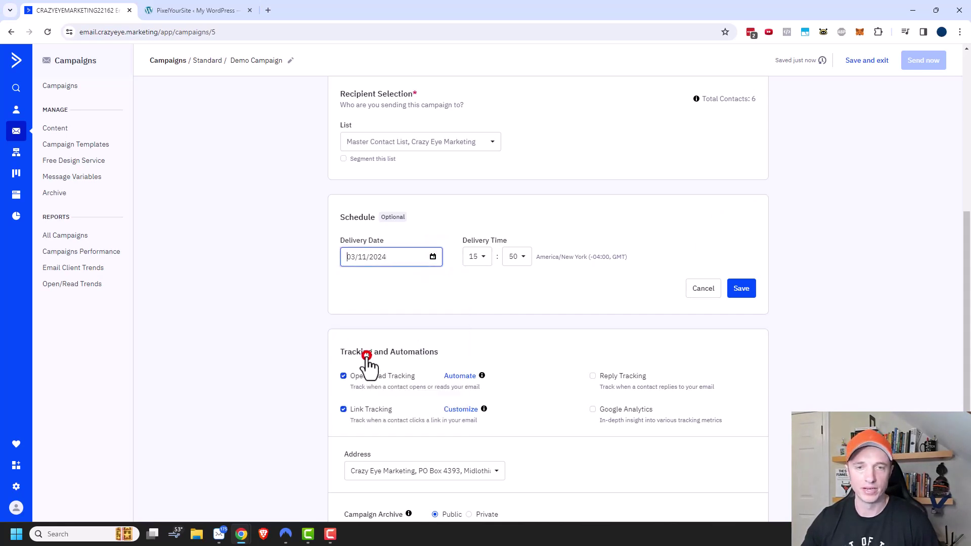
left_click(474, 257)
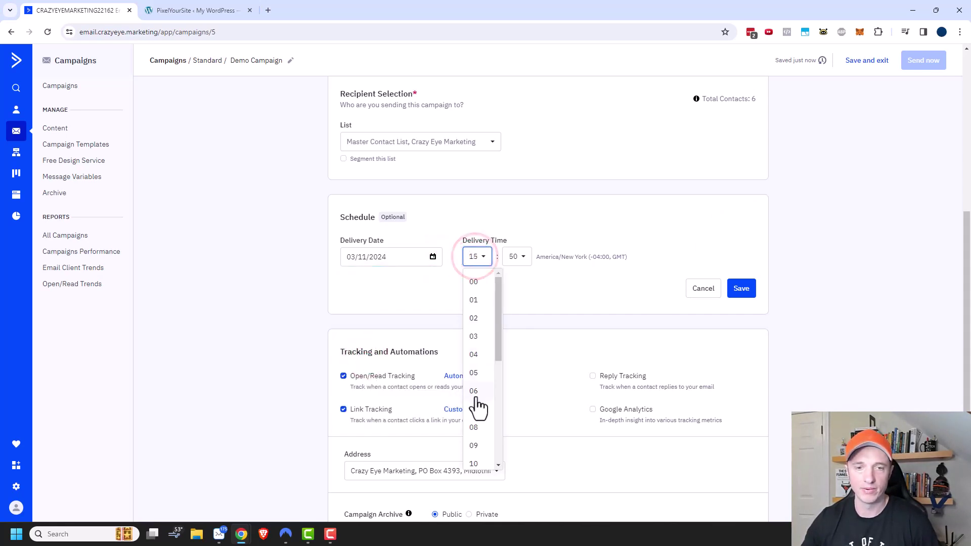
left_click(478, 444)
left_click(513, 257)
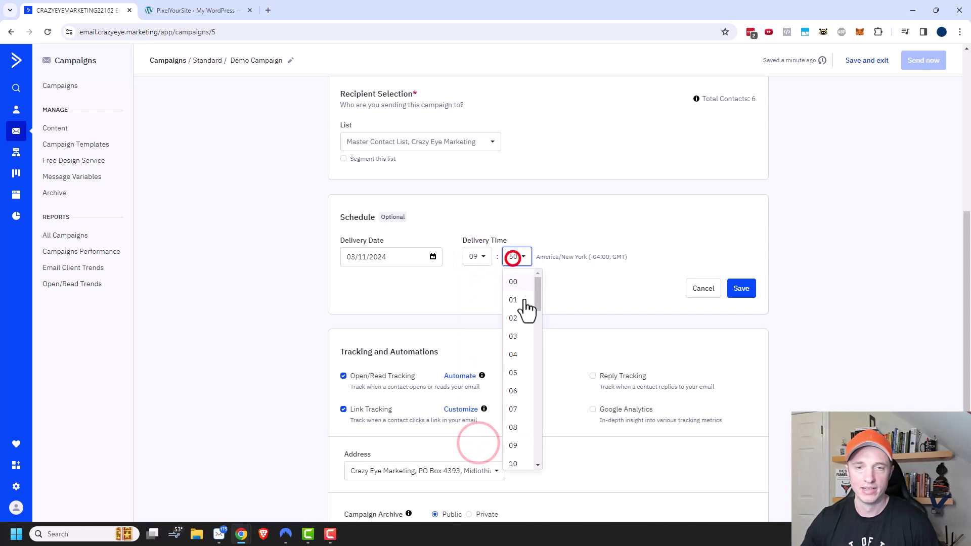
left_click(515, 356)
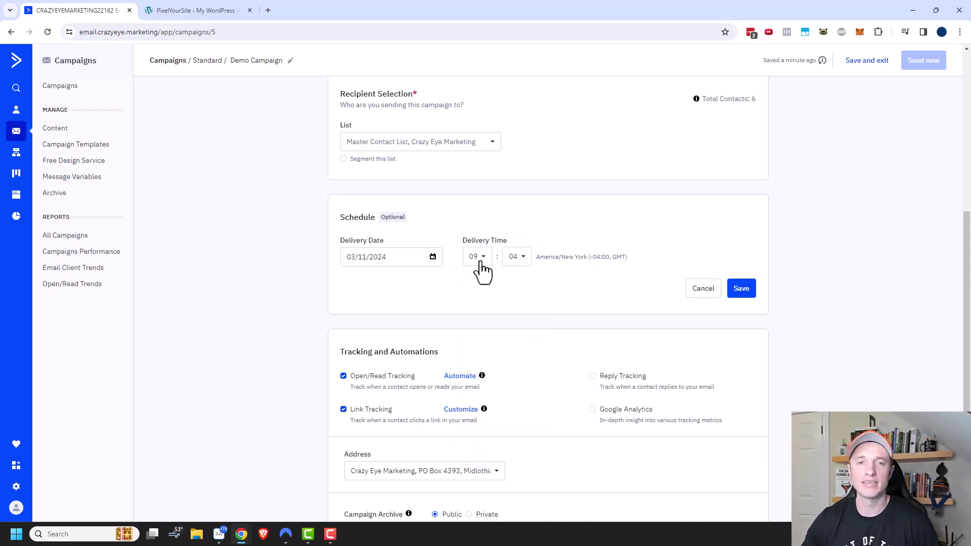
scroll(556, 251, "down", 2)
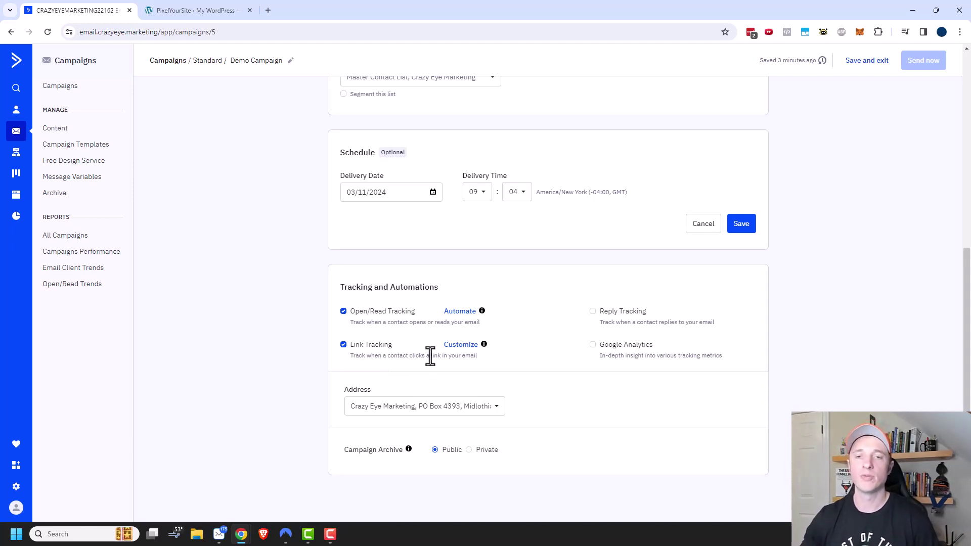
- Enable reply tracking and Google Analytics, leaving the campaign archive Public
left_click(593, 312)
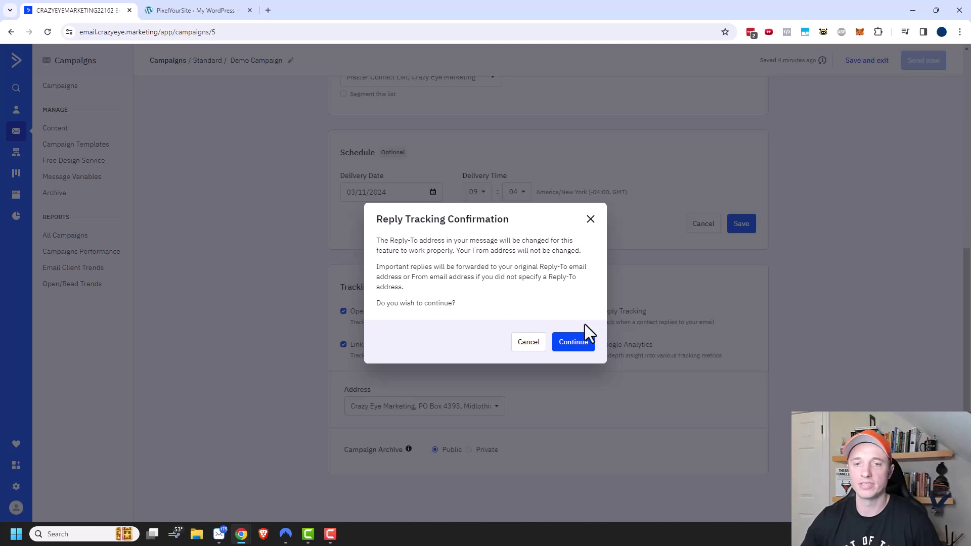
left_click(581, 345)
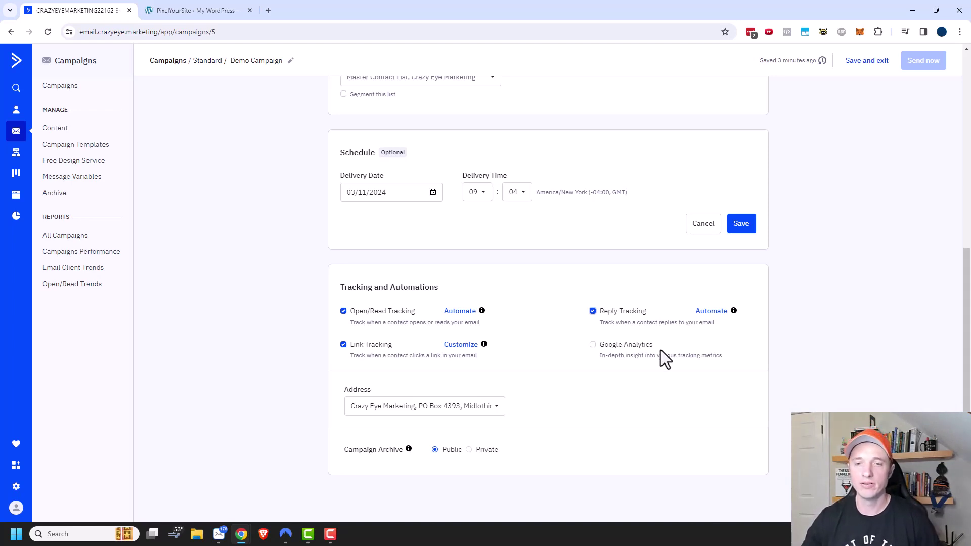
left_click(592, 346)
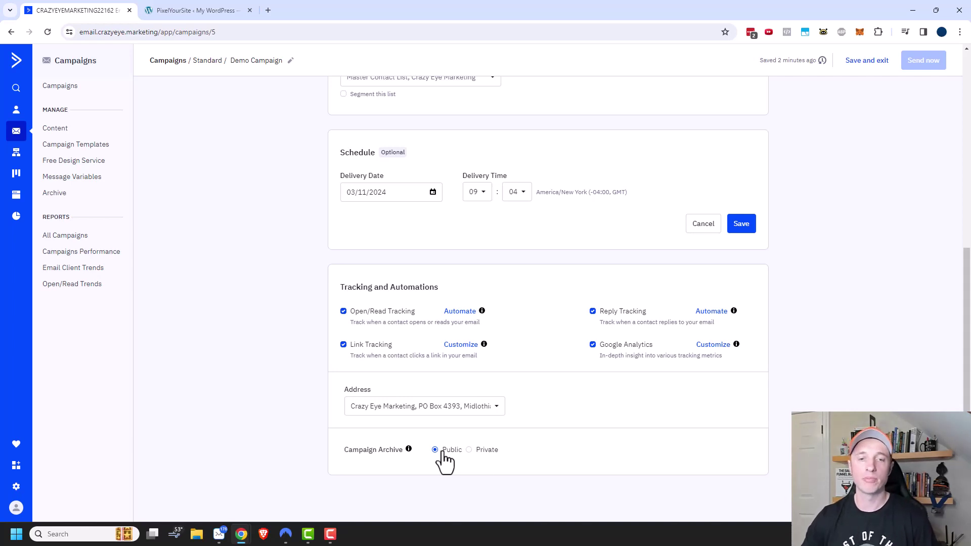
left_click(478, 450)
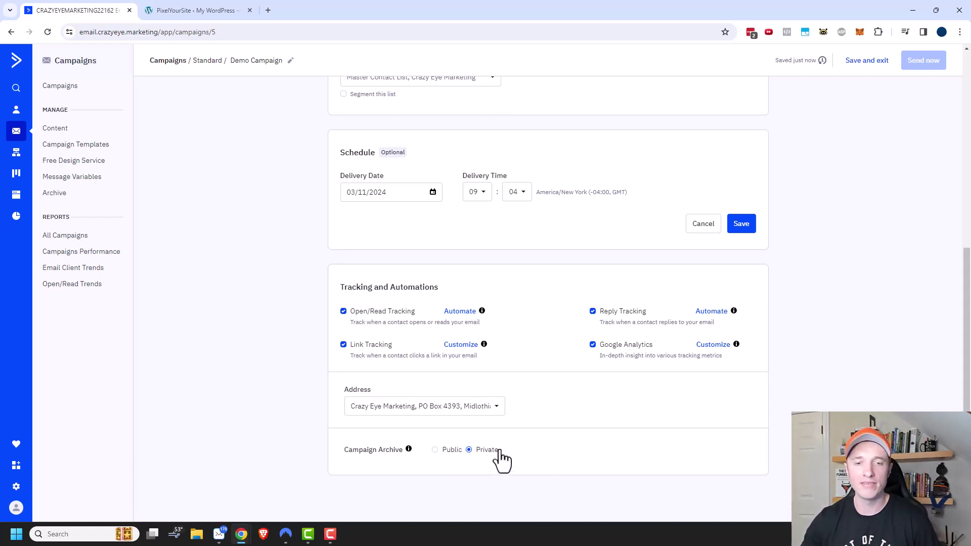
left_click(447, 452)
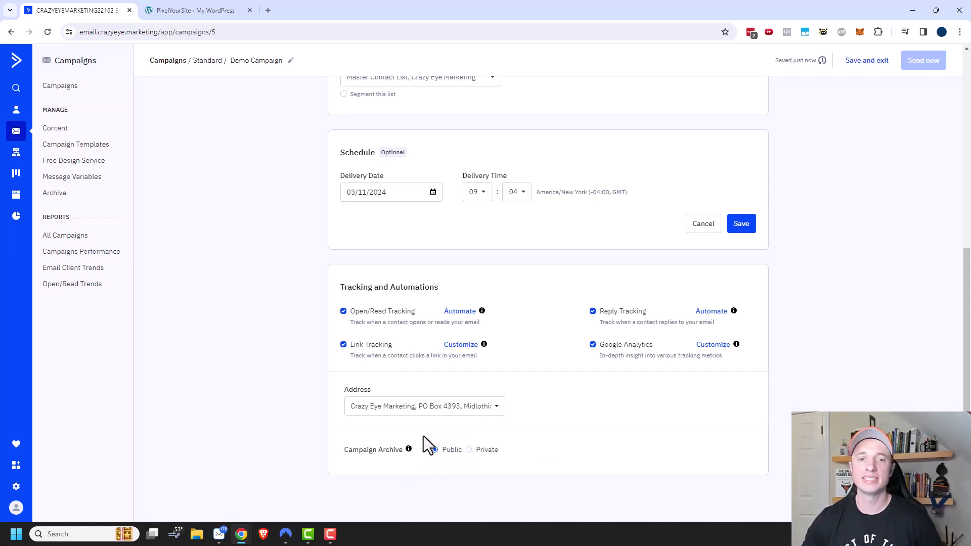
- Design the email from the Text Template in the email designer, then return to settings
scroll(435, 328, "up", 6)
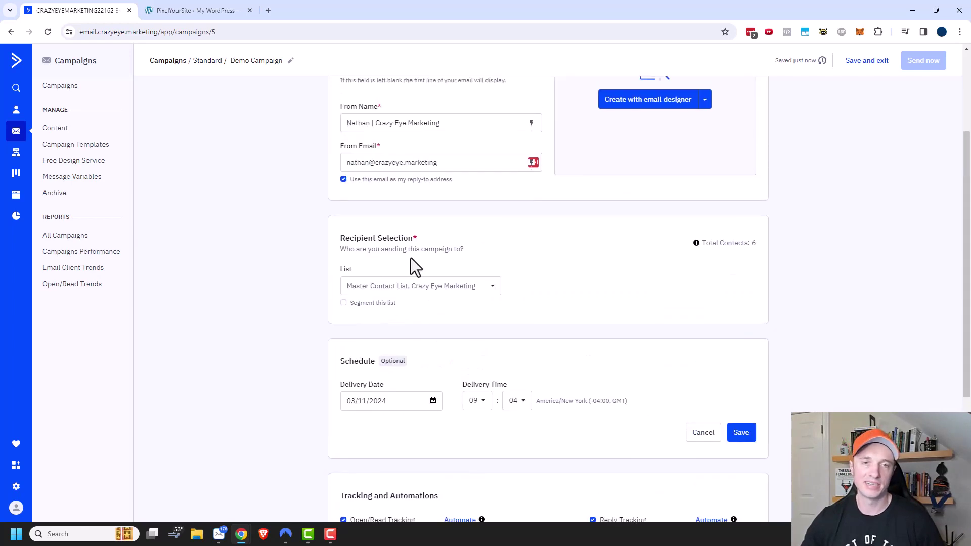
scroll(444, 481, "down", 6)
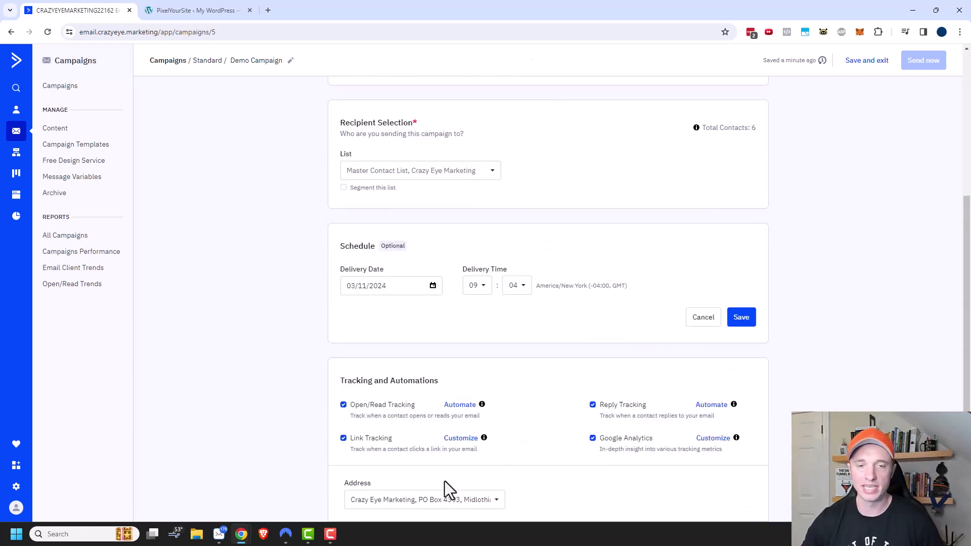
scroll(564, 426, "up", 4)
scroll(564, 426, "up", 3)
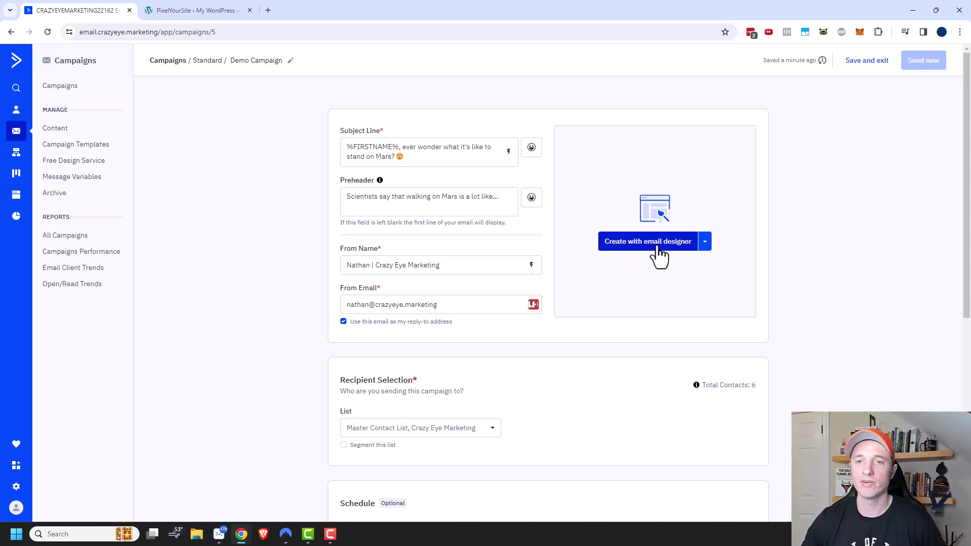
left_click(705, 246)
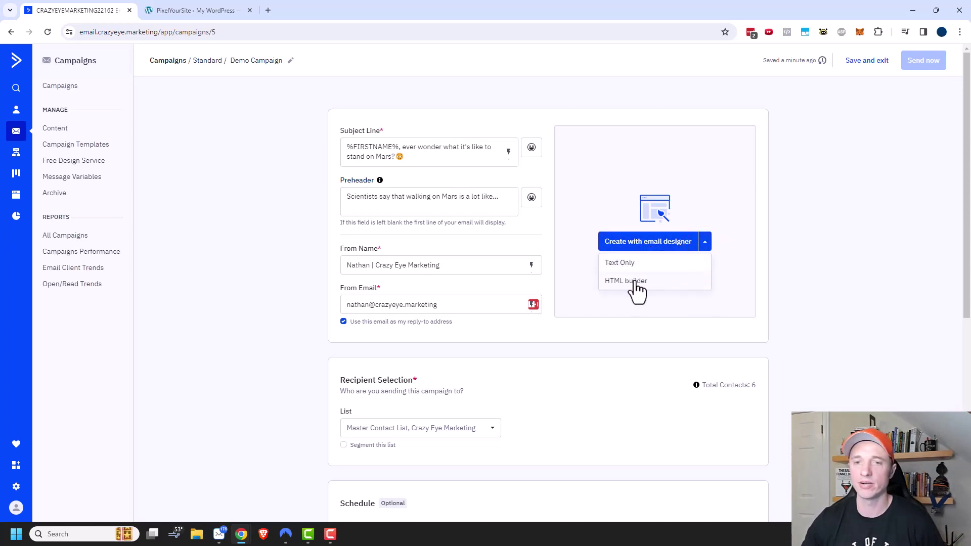
left_click(653, 243)
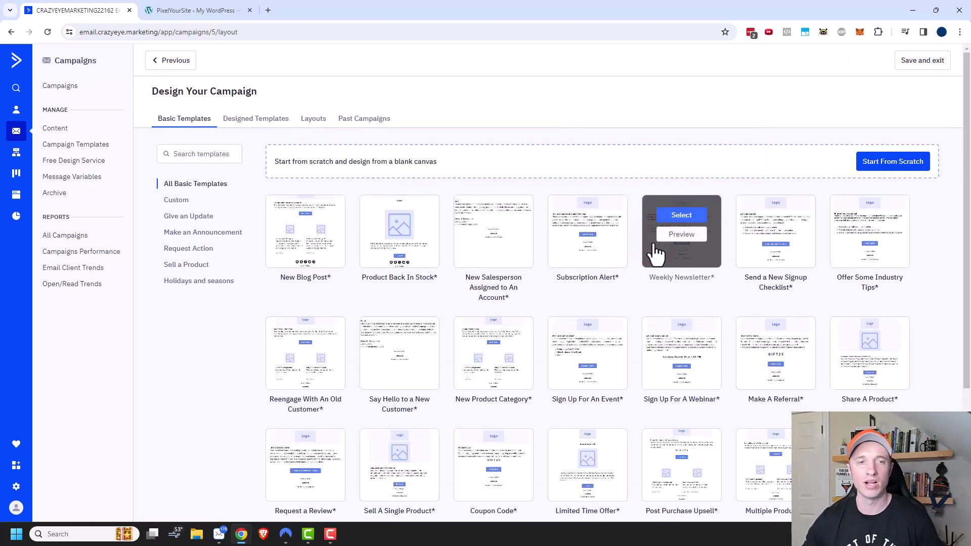
scroll(657, 253, "down", 3)
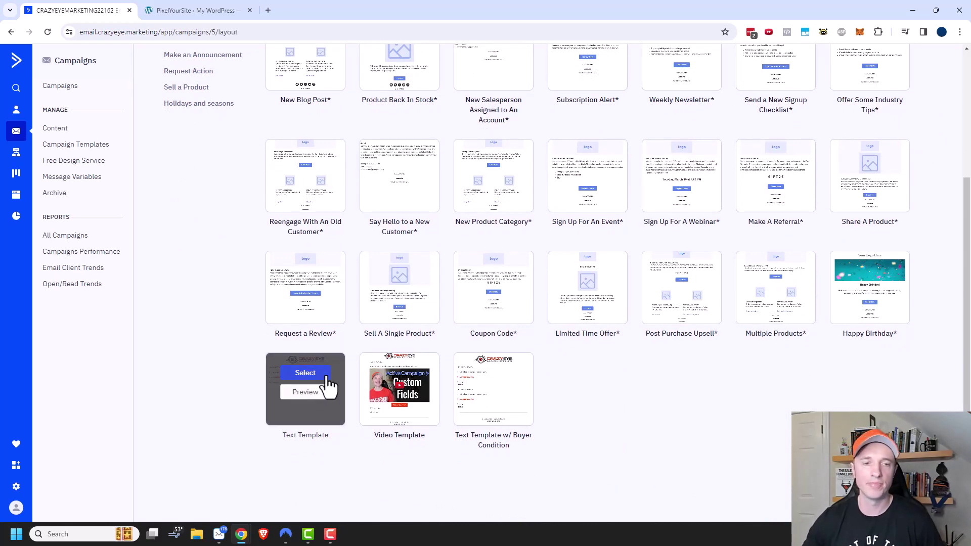
left_click(314, 373)
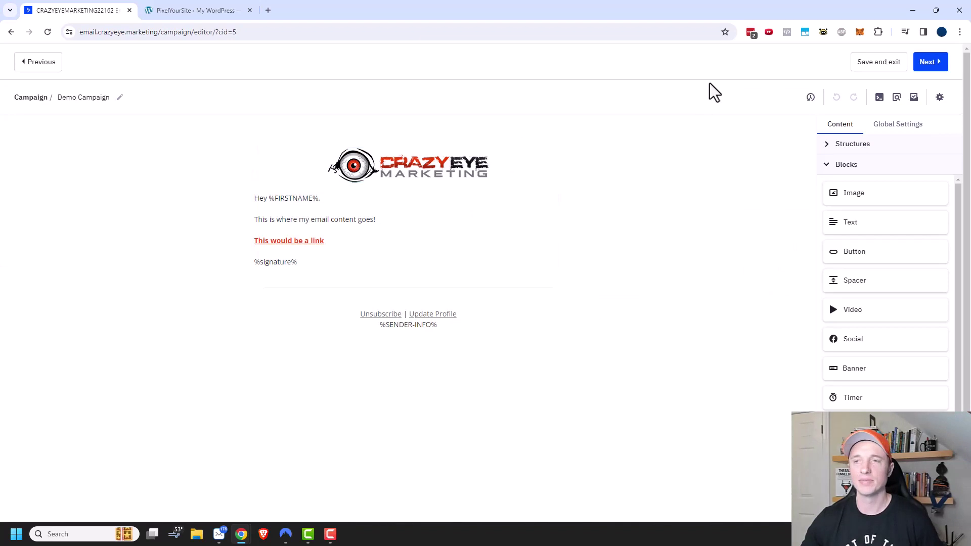
left_click(936, 66)
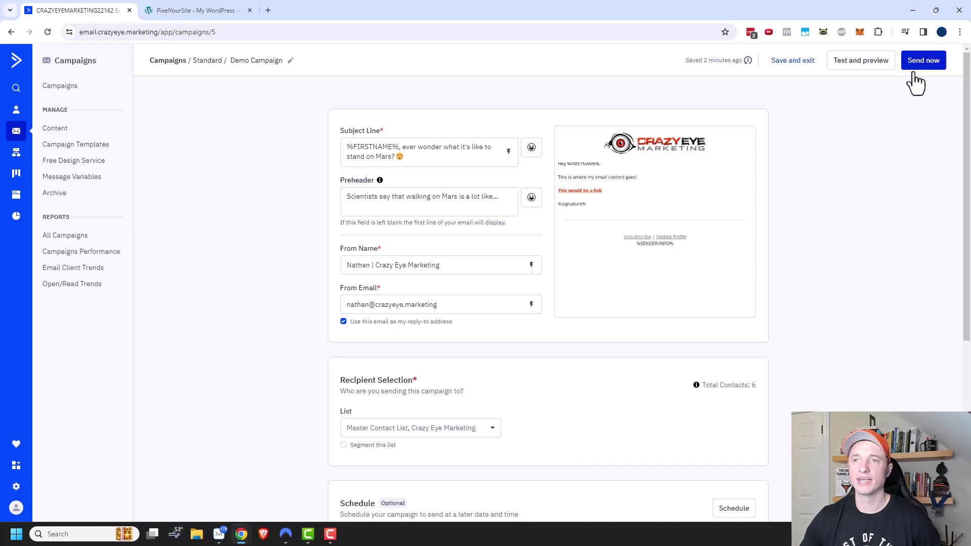
- Set the Demo Campaign delivery to March 11, 2024 at 09:04 EDT and save the schedule
scroll(862, 190, "down", 4)
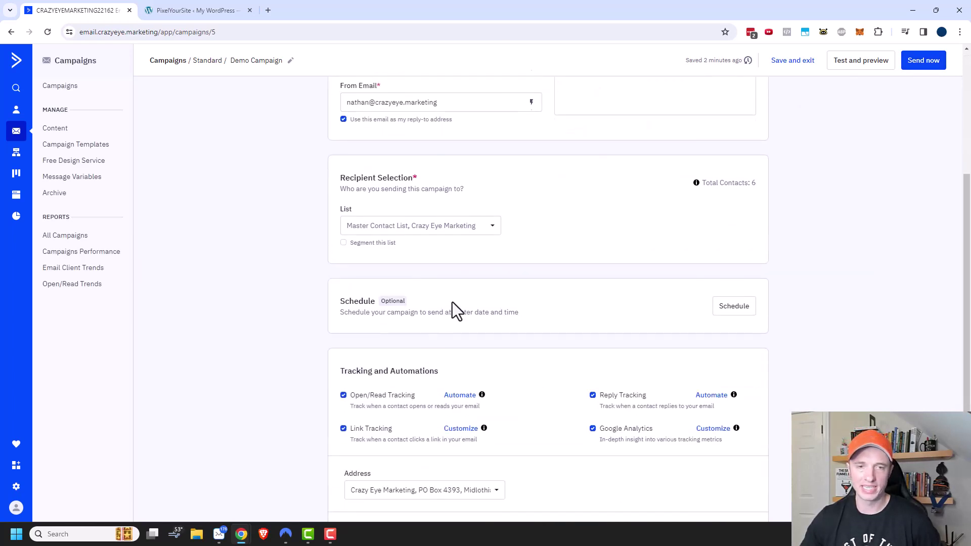
left_click(734, 306)
left_click(433, 344)
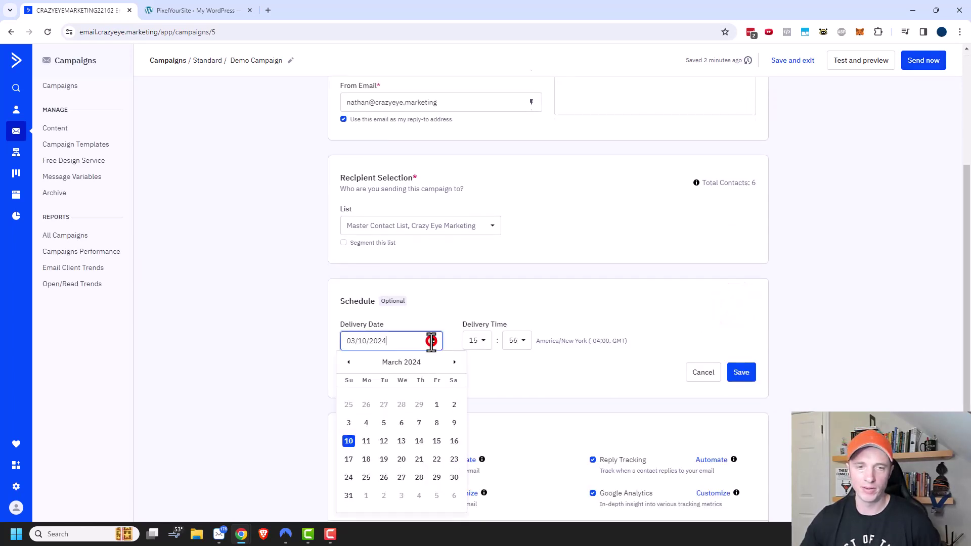
left_click(363, 441)
left_click(477, 344)
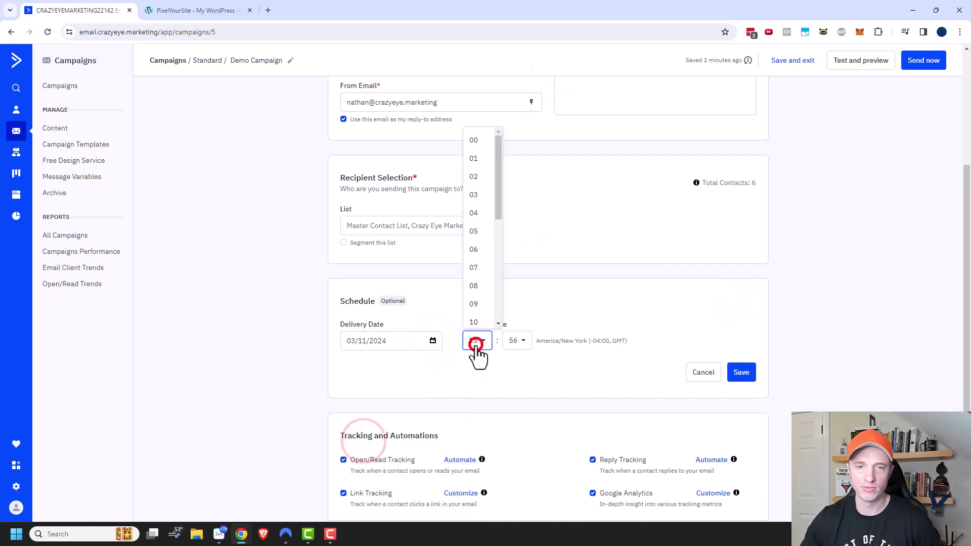
left_click(478, 305)
left_click(517, 340)
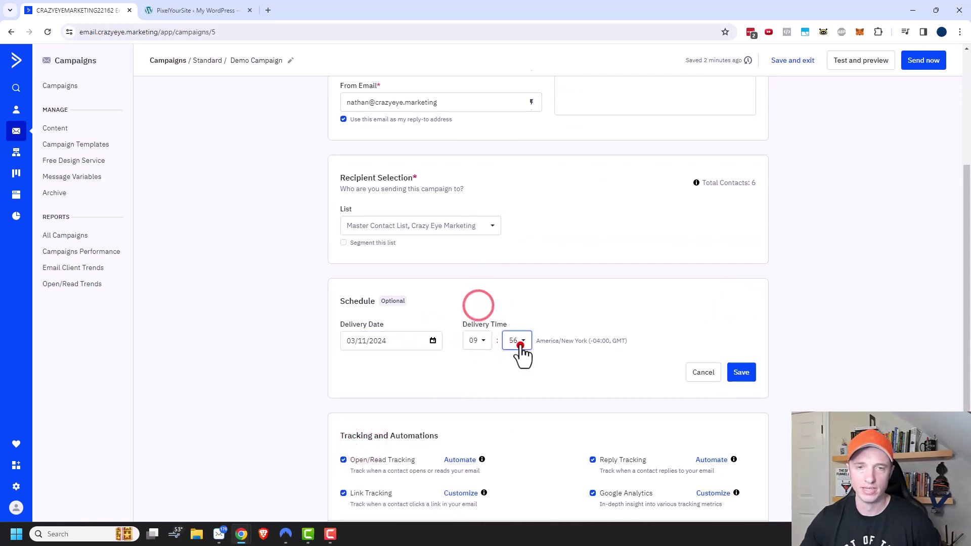
left_click(517, 218)
left_click(740, 372)
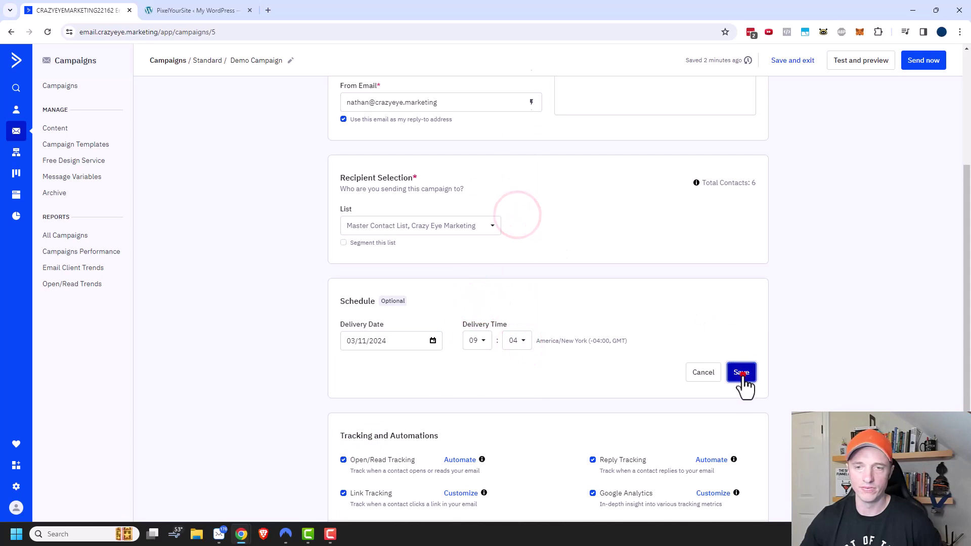
scroll(812, 302, "up", 3)
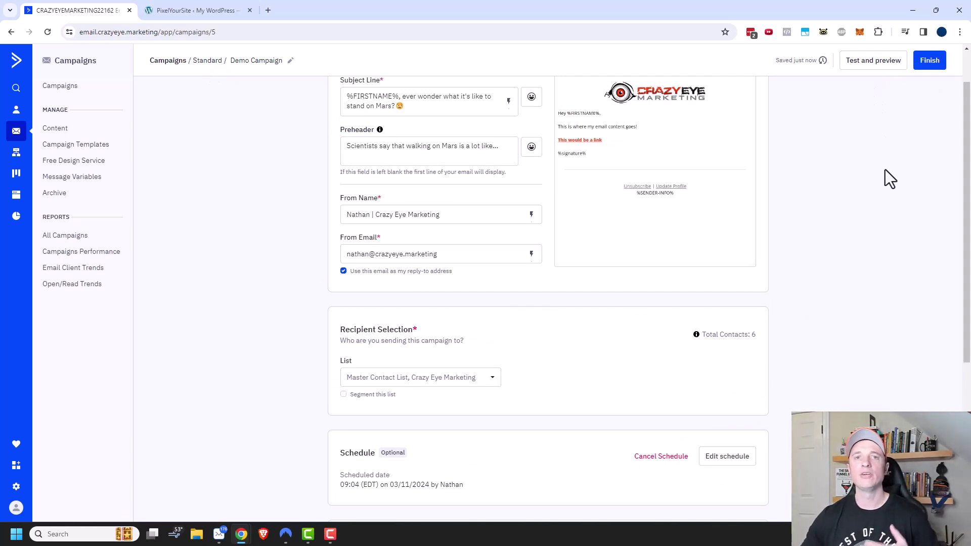
- Return to the campaign type page and pick Split Testing instead of Standard
left_click(208, 63)
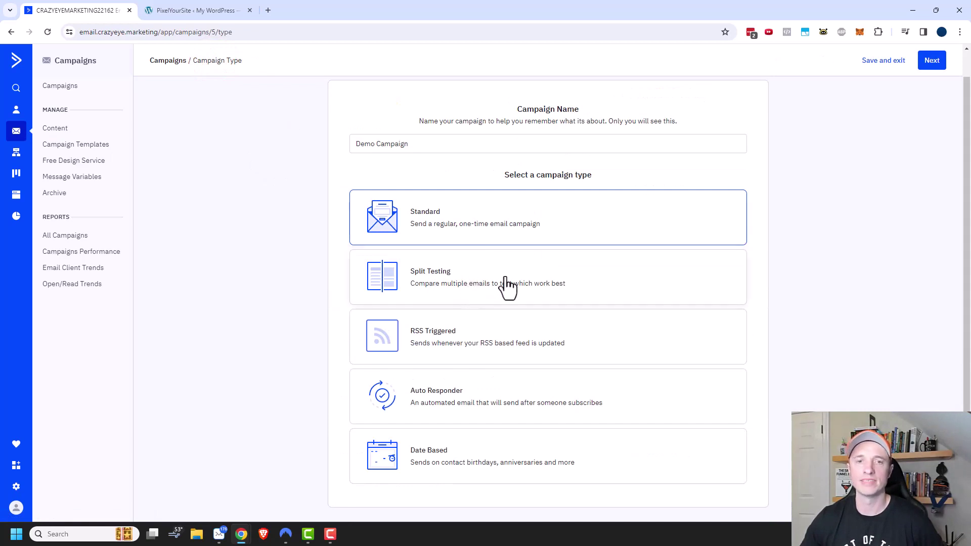
left_click(439, 277)
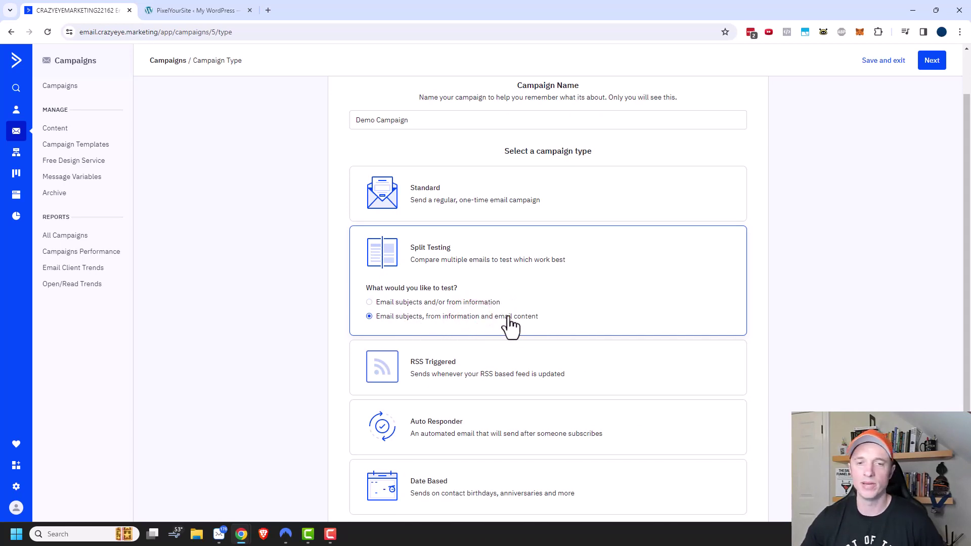
- Proceed to the split test editor, testing subjects, from information and email content
left_click(931, 61)
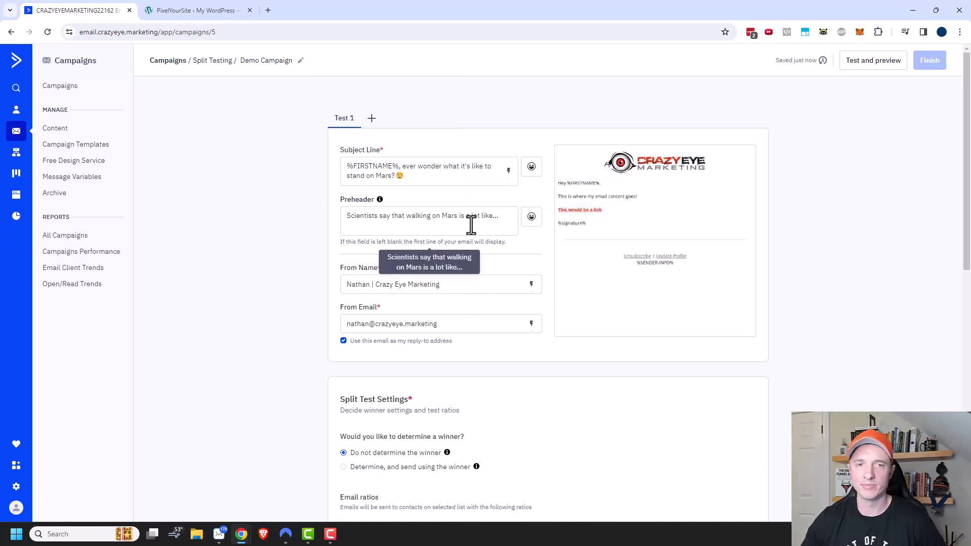
mouse_move(659, 222)
scroll(658, 235, "down", 3)
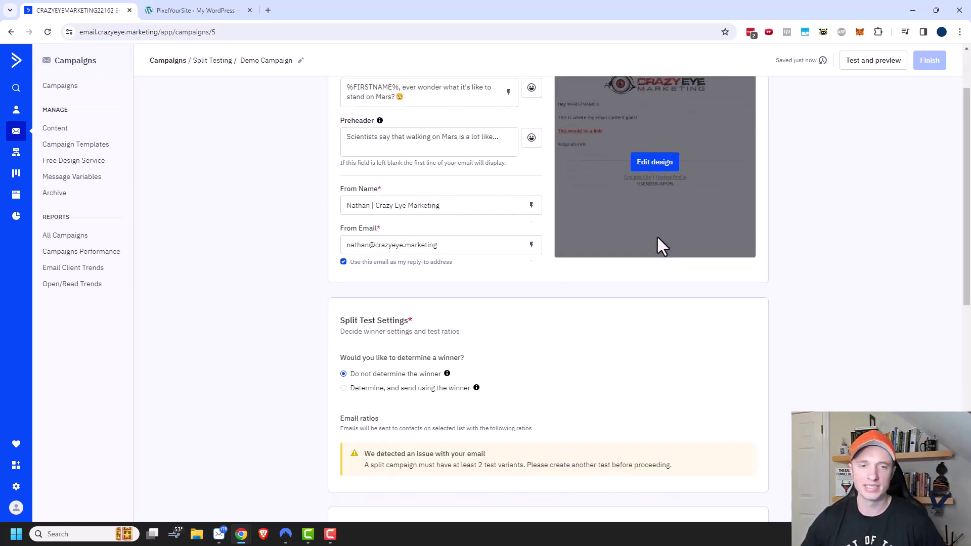
scroll(585, 301, "up", 3)
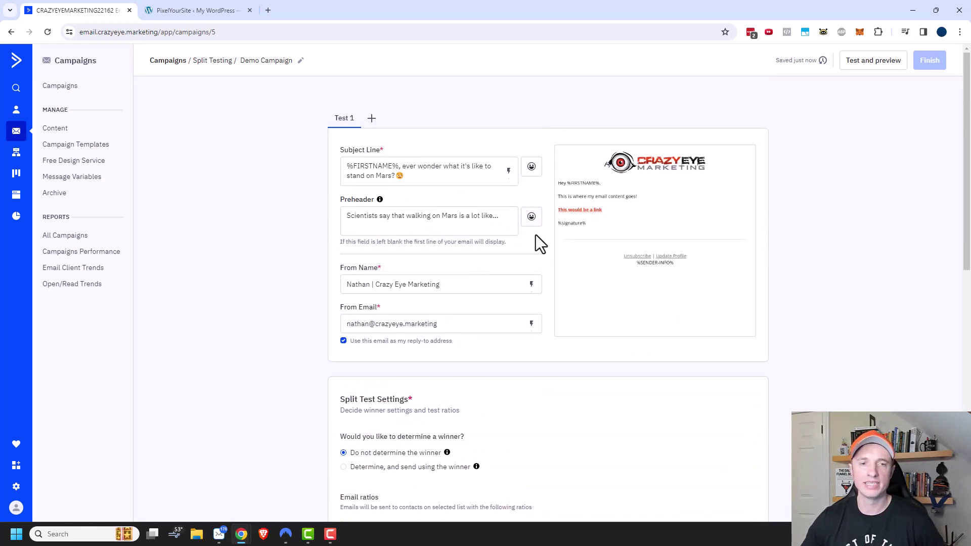
scroll(538, 238, "down", 4)
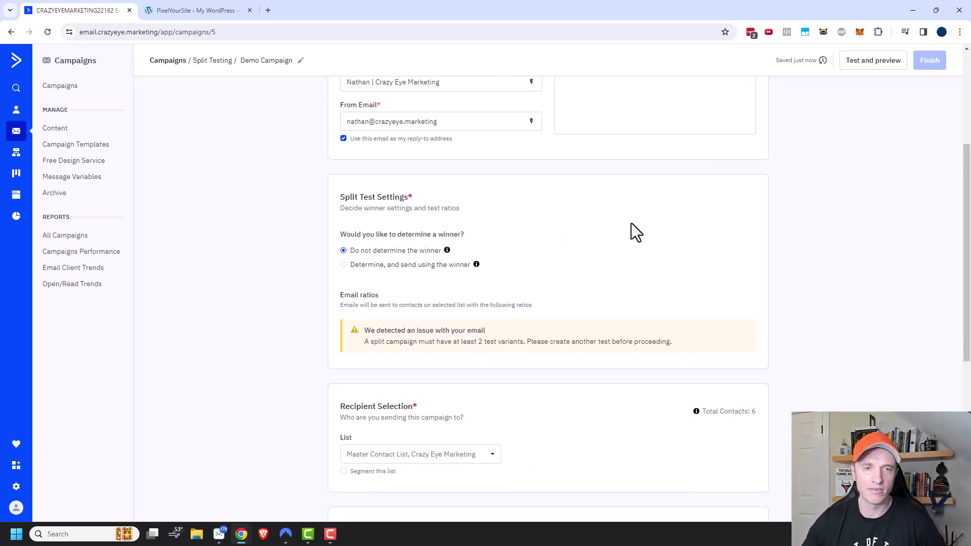
scroll(632, 234, "down", 1)
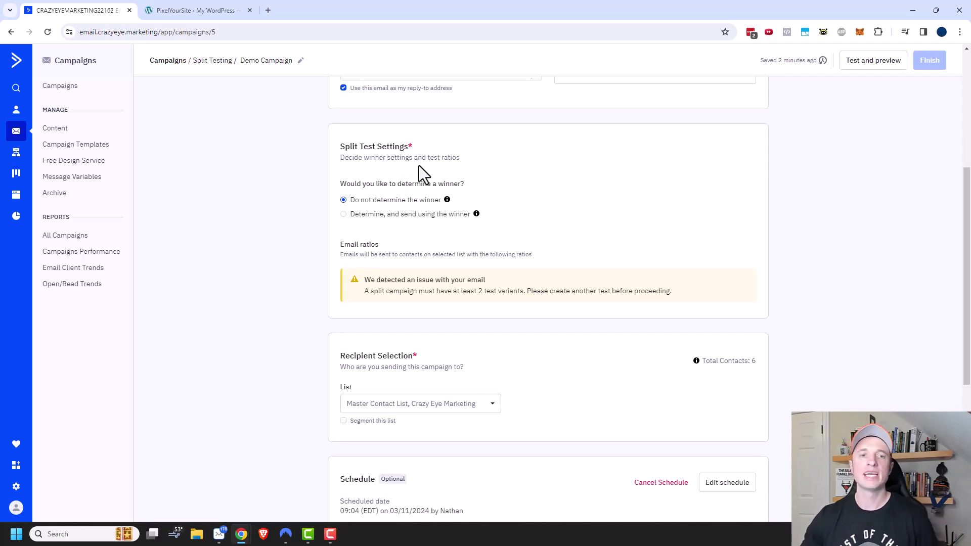
left_click(359, 214)
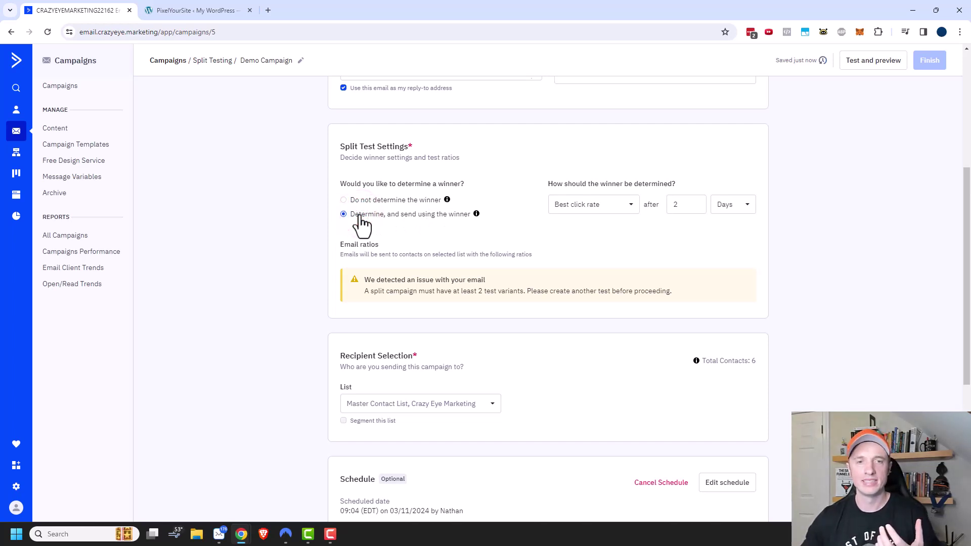
left_click(588, 207)
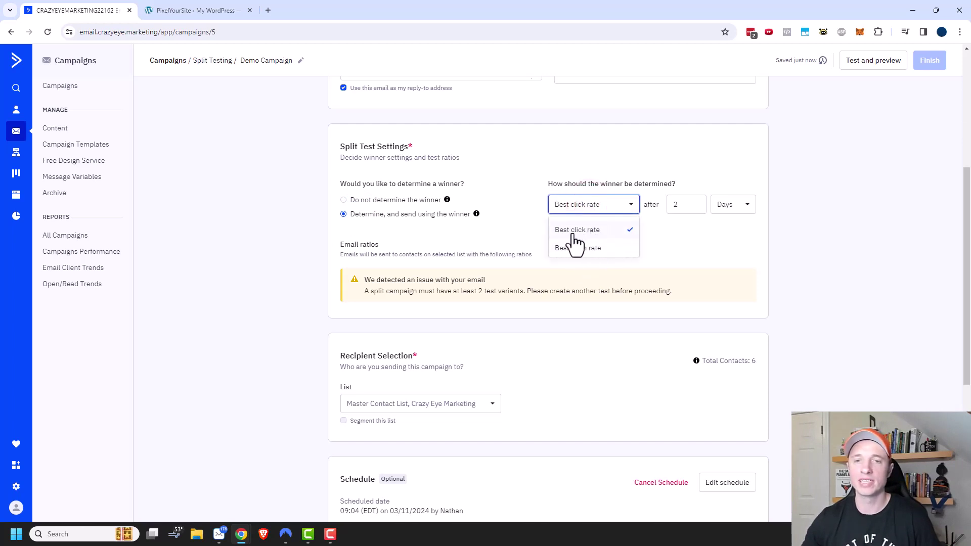
left_click(587, 230)
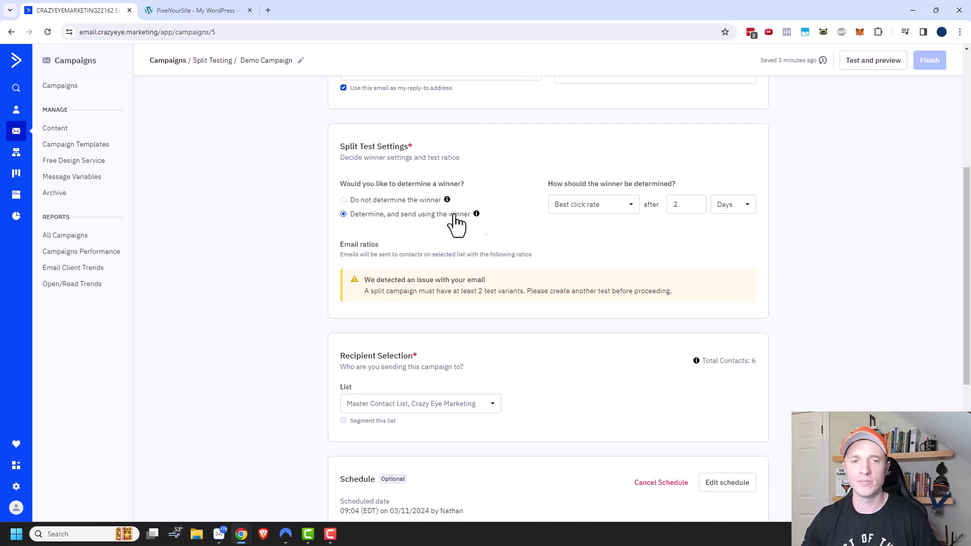
scroll(526, 268, "up", 5)
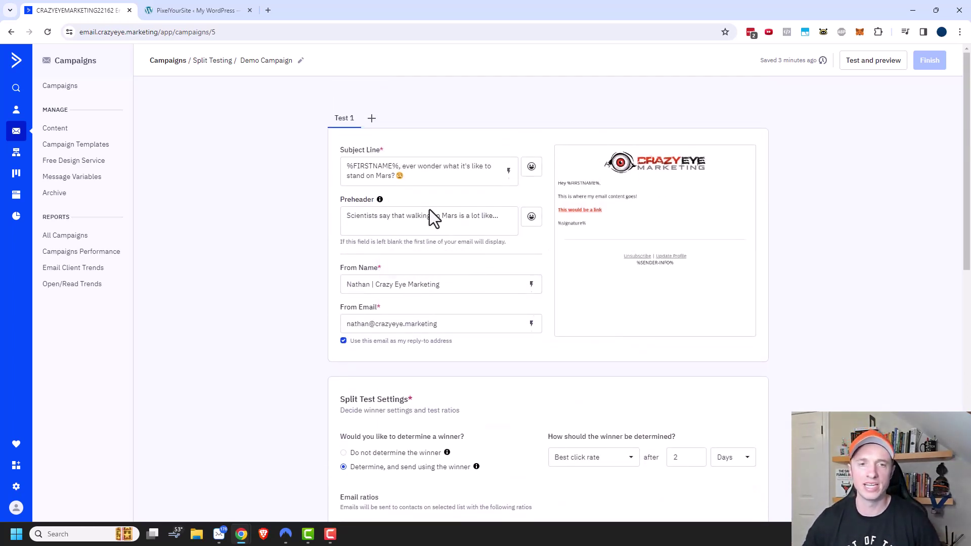
- Add Test 2 with the subject's first-name tag removed, a capital 'E' and a trailing 😍 emoji
left_click(371, 120)
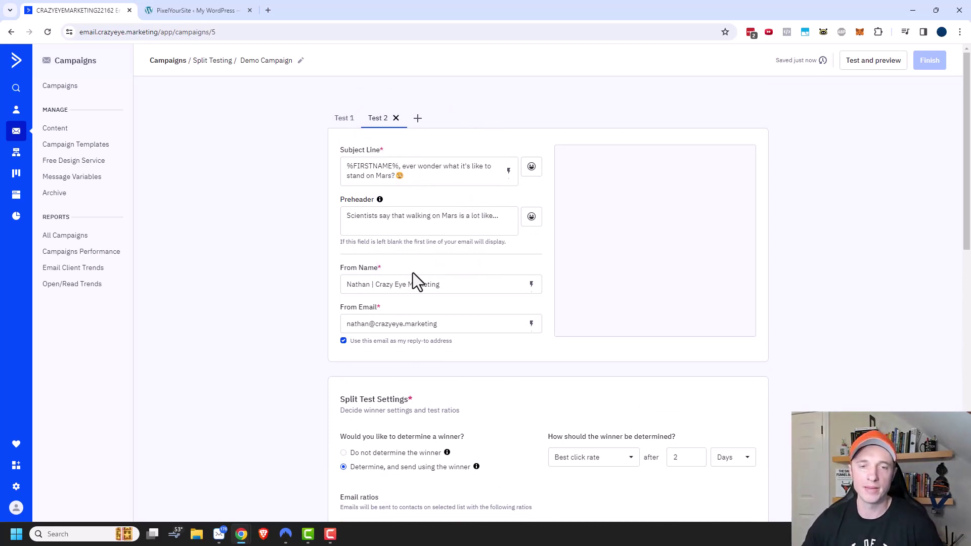
left_click_drag(402, 167, 347, 167)
key("BackSpace")
key("Delete")
type("E")
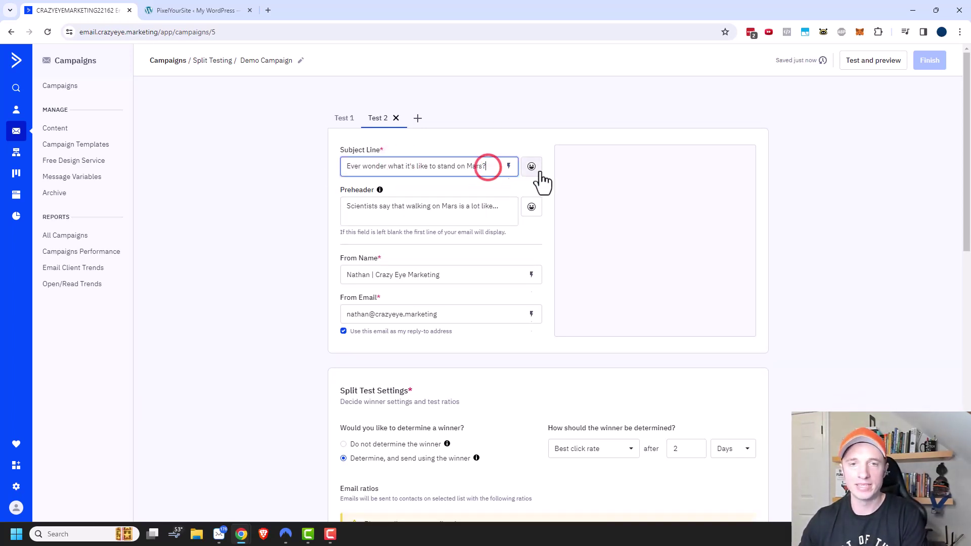
left_click(532, 168)
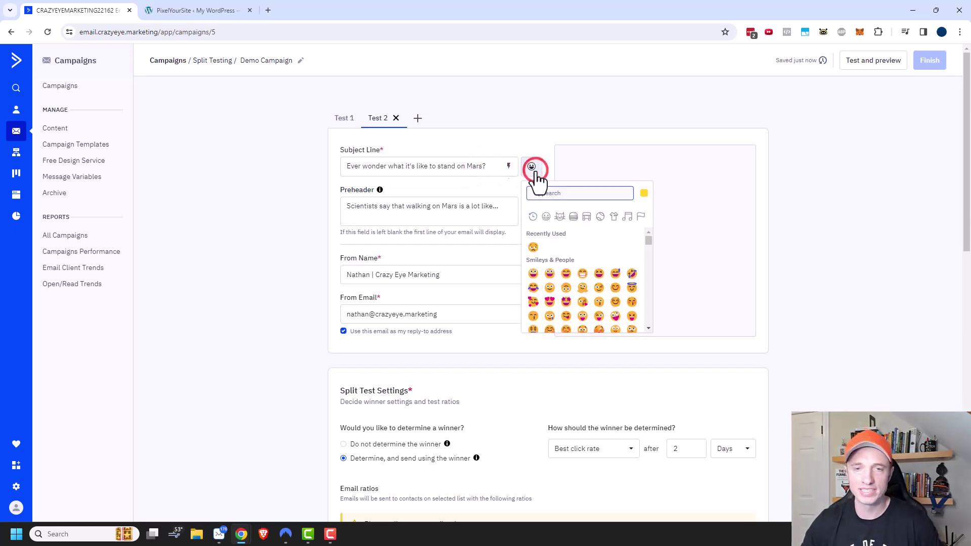
left_click(550, 302)
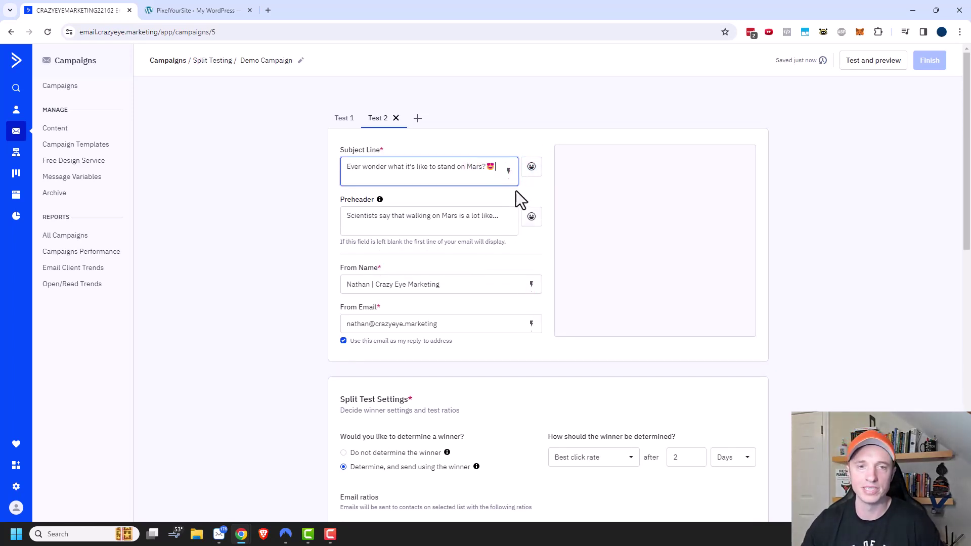
- Trim Test 2's sender name to the first name only and open its email design
left_click_drag(371, 286, 476, 284)
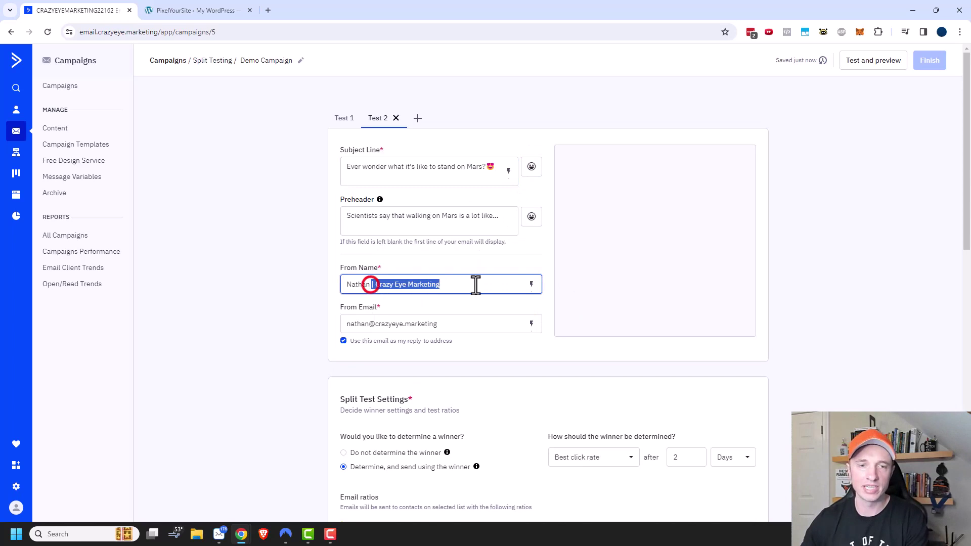
key("BackSpace")
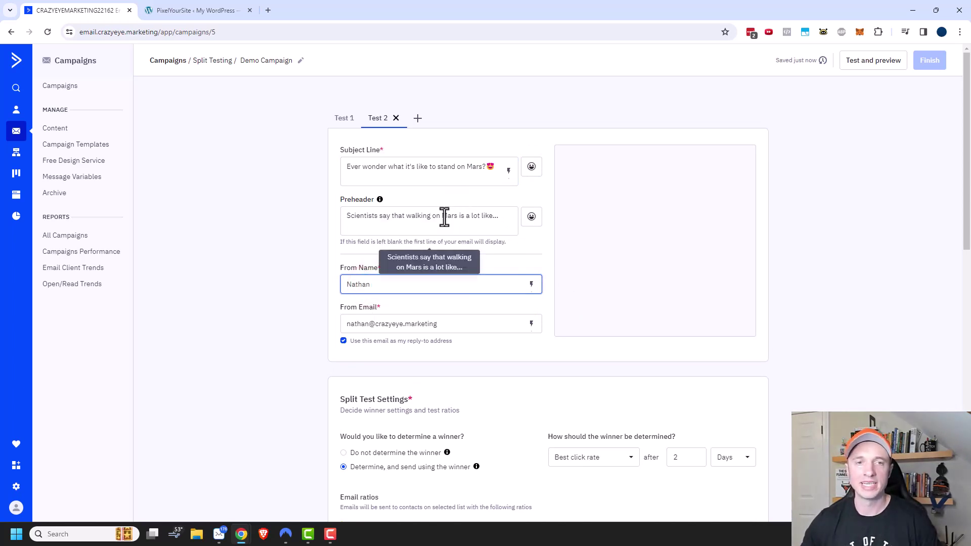
mouse_move(706, 210)
left_click(659, 242)
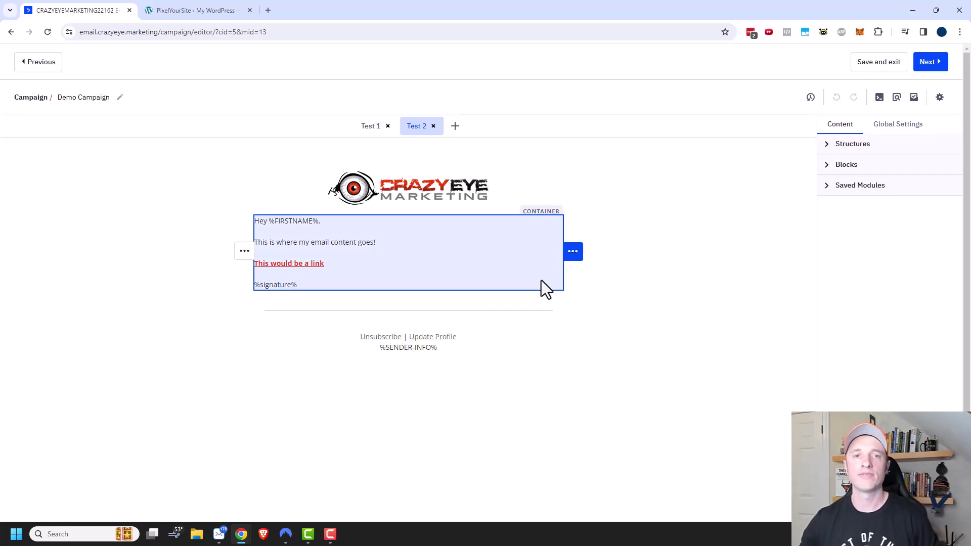
- Compare the Test 1 and Test 2 email designs, then save and exit to the campaign settings
left_click(368, 128)
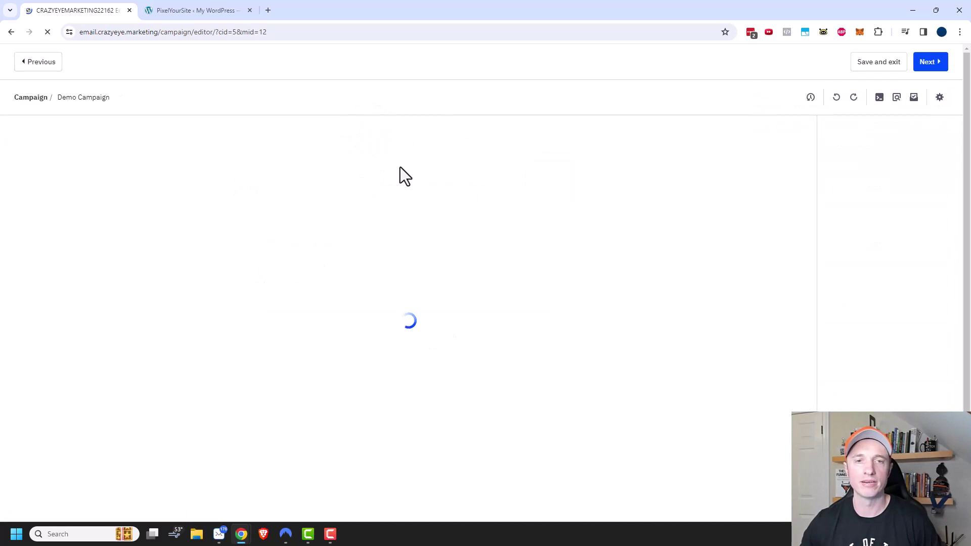
left_click(412, 127)
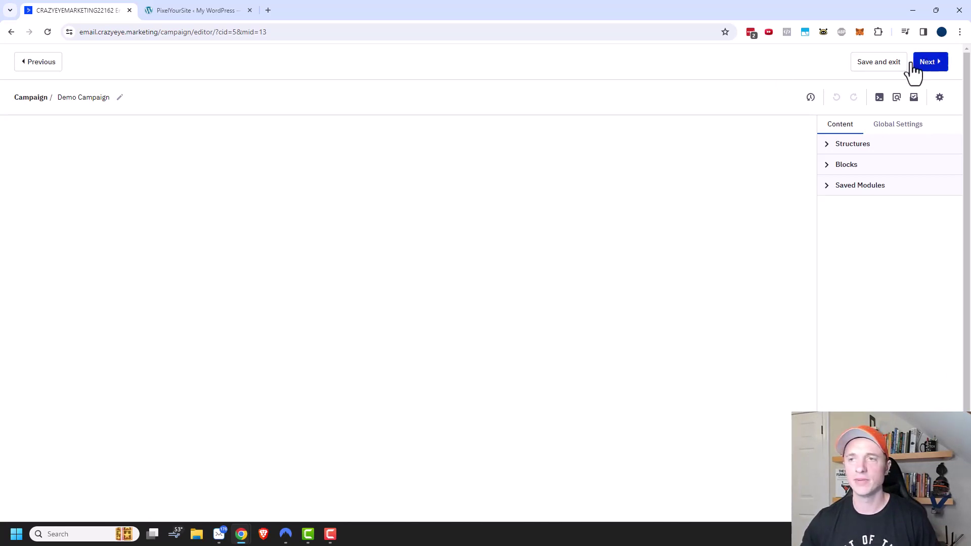
left_click(885, 63)
scroll(812, 153, "down", 3)
scroll(452, 274, "down", 3)
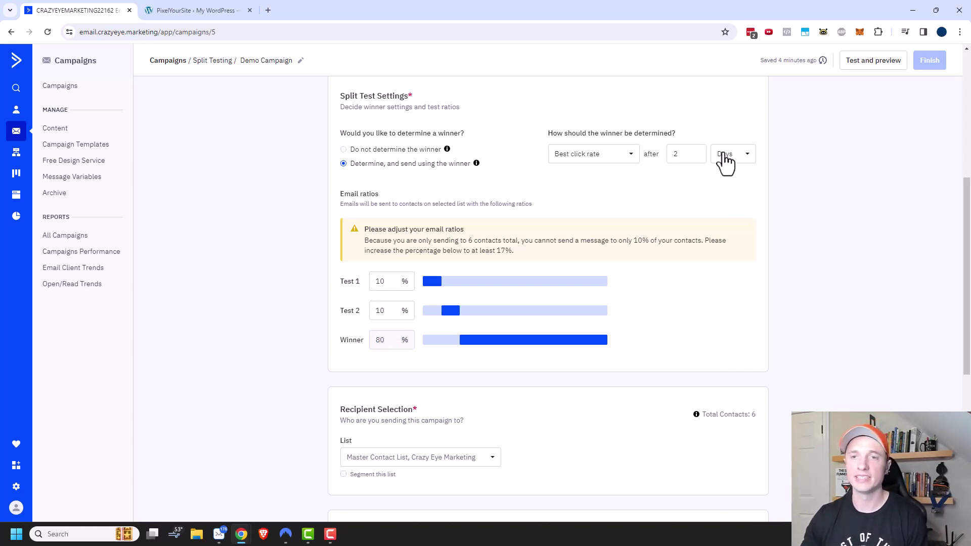
- Choose the split test winner after 4 hours instead of 2 days
left_click(725, 155)
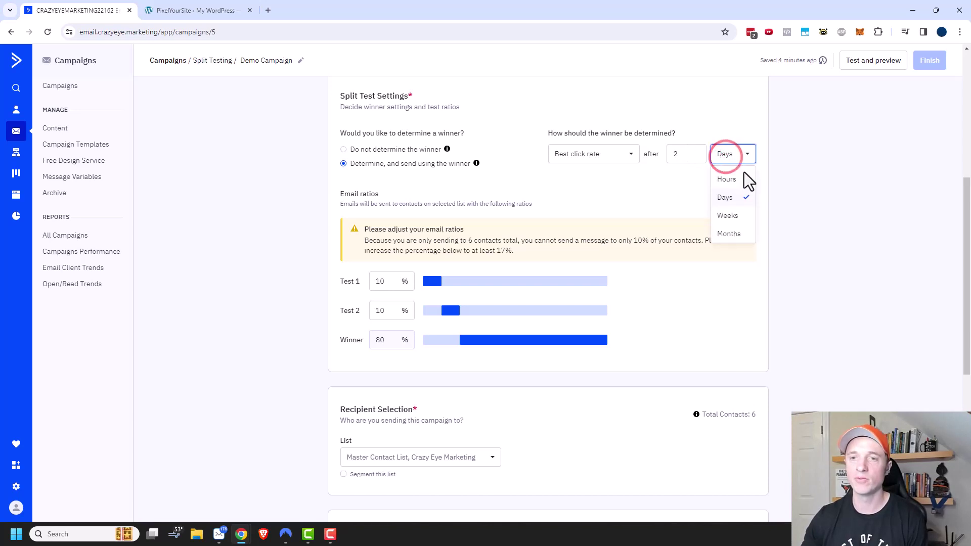
left_click(727, 180)
double_click(680, 153)
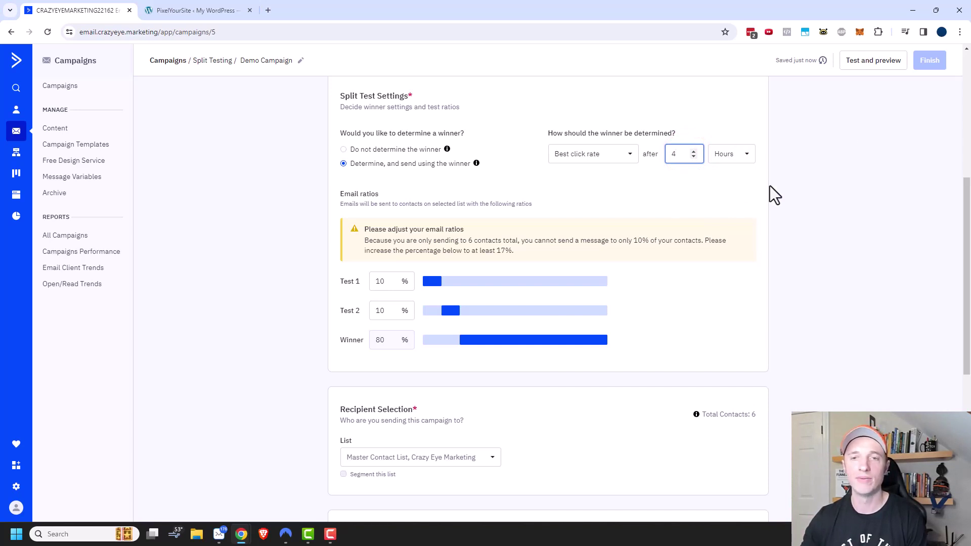
- Set the Test 1 and Test 2 ratios to 20% each so Winner becomes 60%
left_click(393, 278)
left_click(393, 278)
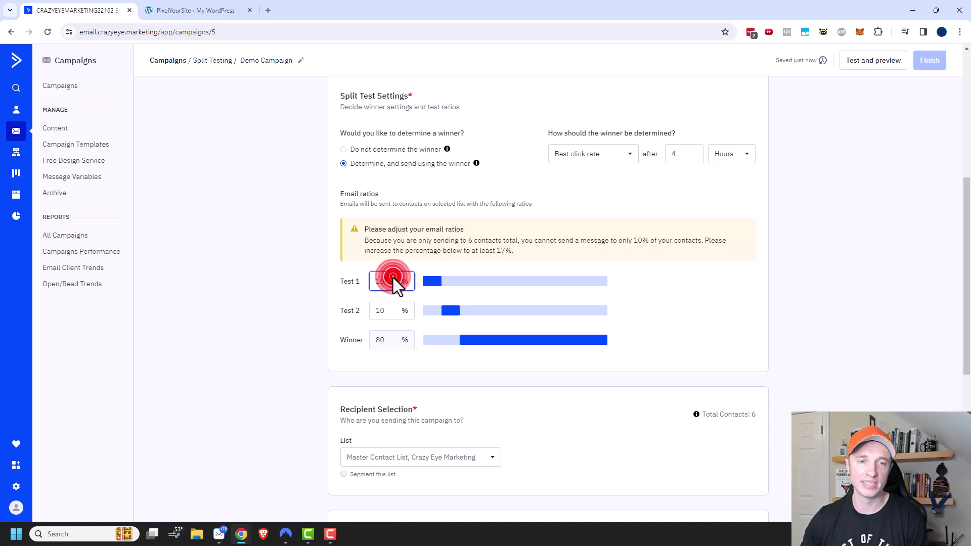
left_click(393, 278)
left_click(388, 305)
left_click(395, 308)
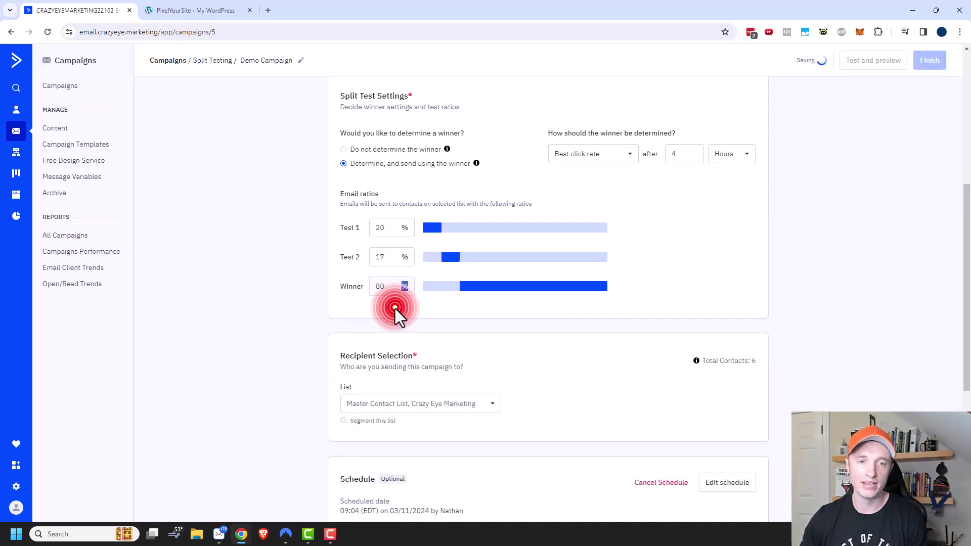
left_click(393, 255)
left_click(393, 254)
left_click(393, 254)
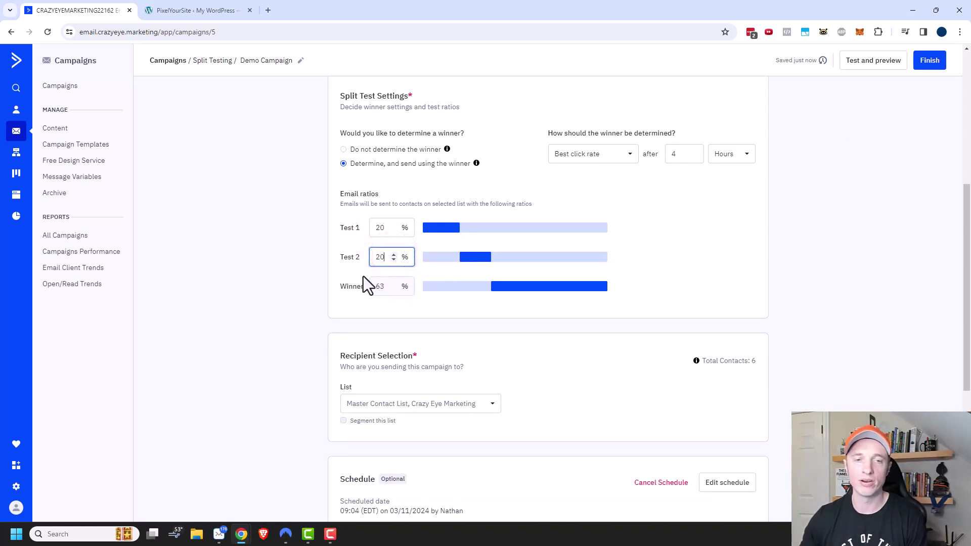
left_click(339, 253)
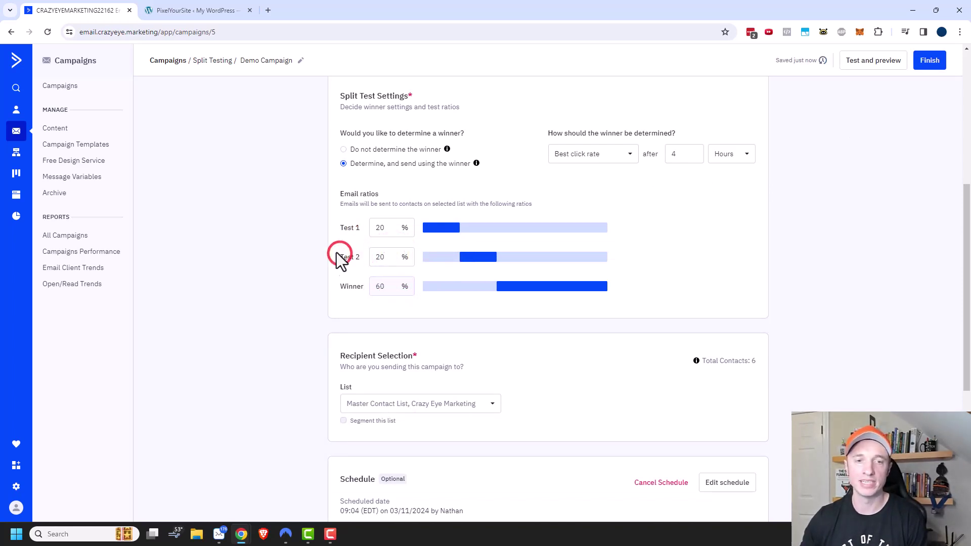
- Review the split test settings, then go to the Campaigns list showing the Split Test draft
scroll(405, 304, "down", 2)
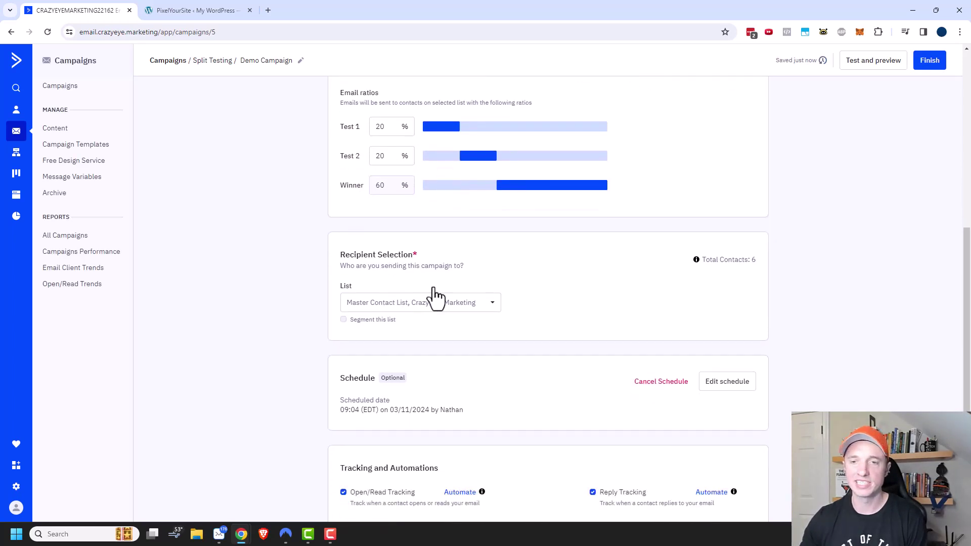
scroll(435, 288, "down", 4)
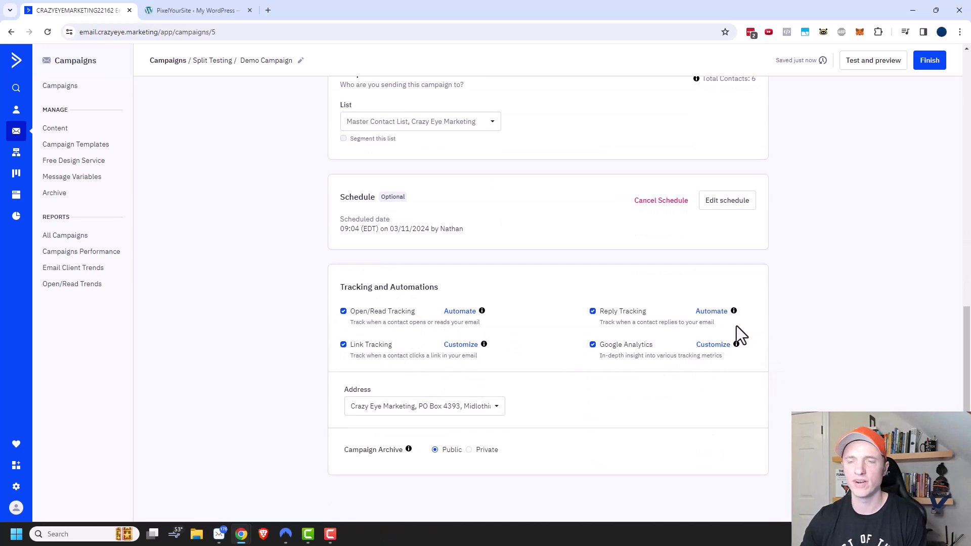
scroll(736, 339, "up", 10)
scroll(719, 354, "down", 2)
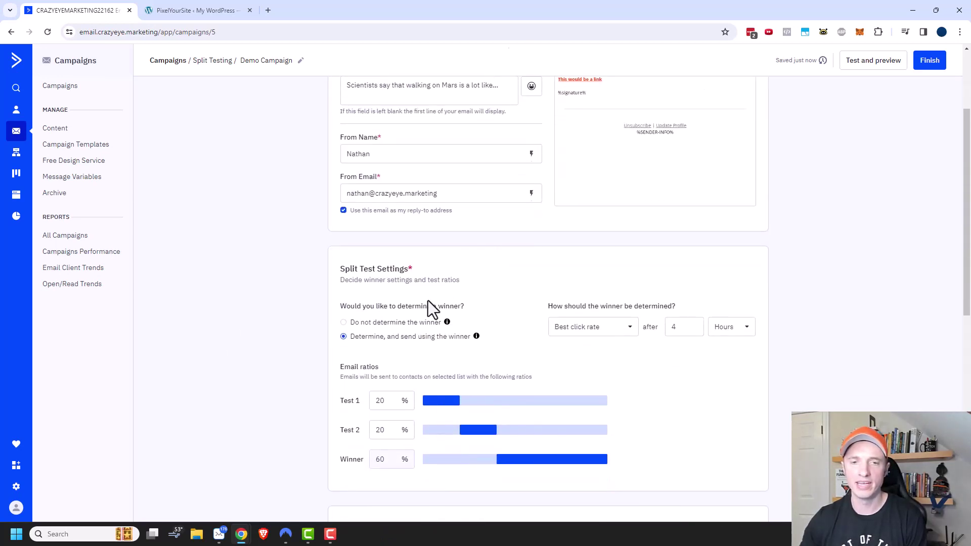
scroll(428, 360, "up", 3)
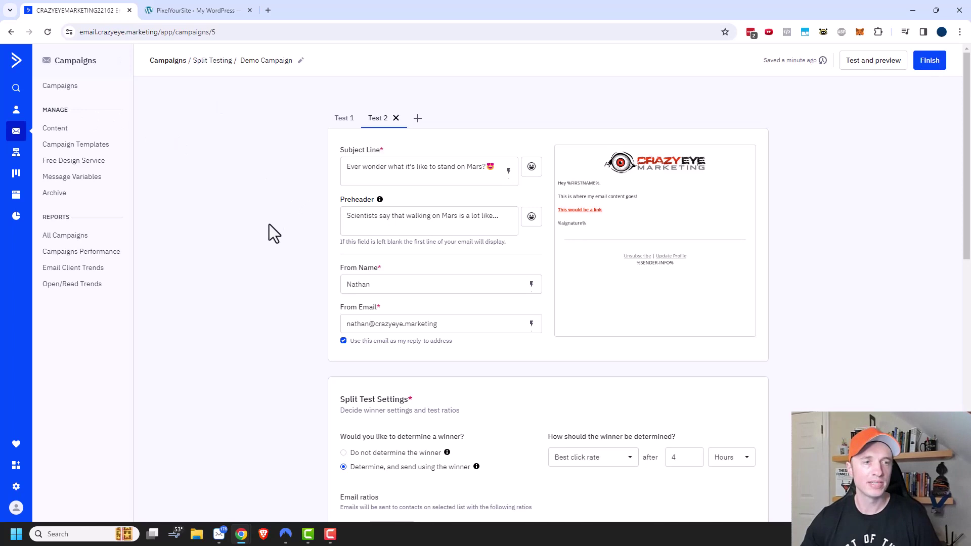
left_click(63, 86)
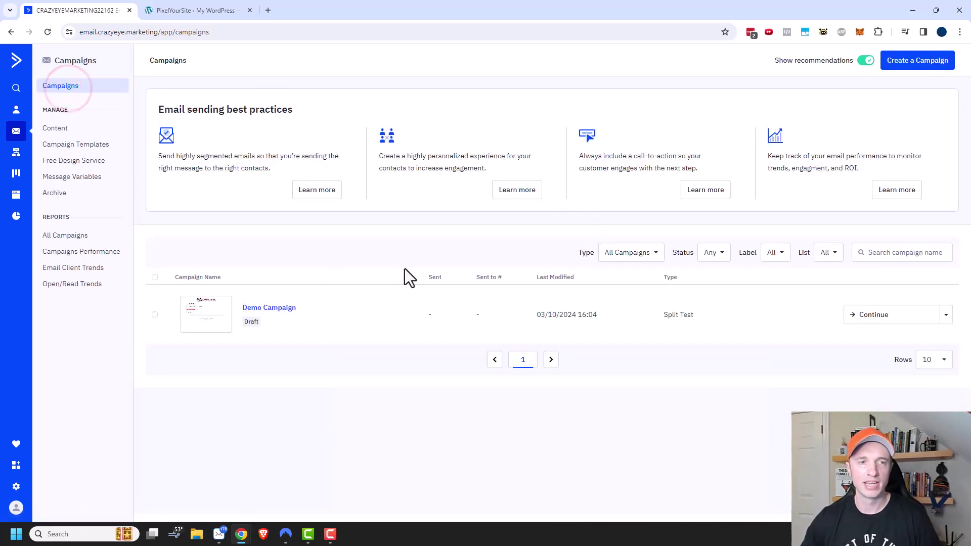
- Create a new campaign and browse the available campaign types
left_click(927, 65)
scroll(462, 310, "down", 2)
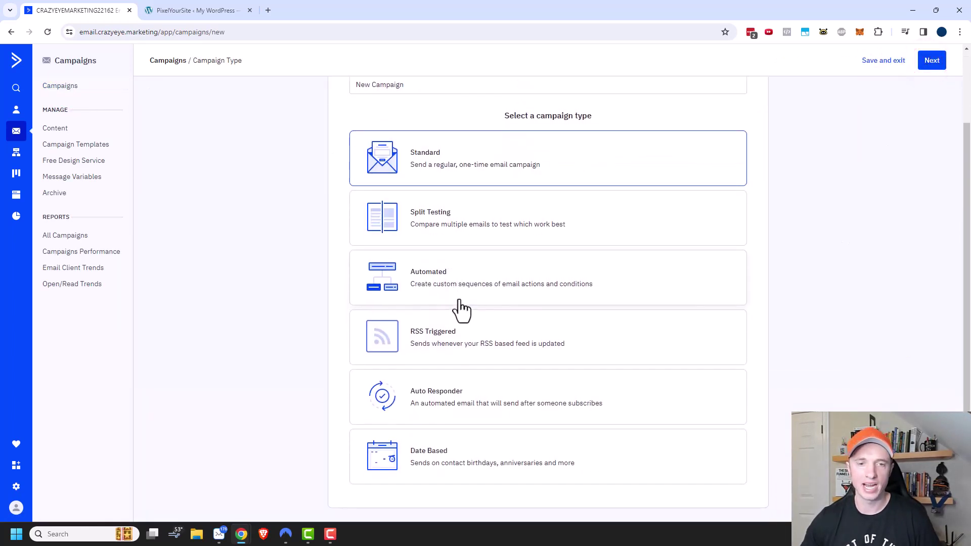